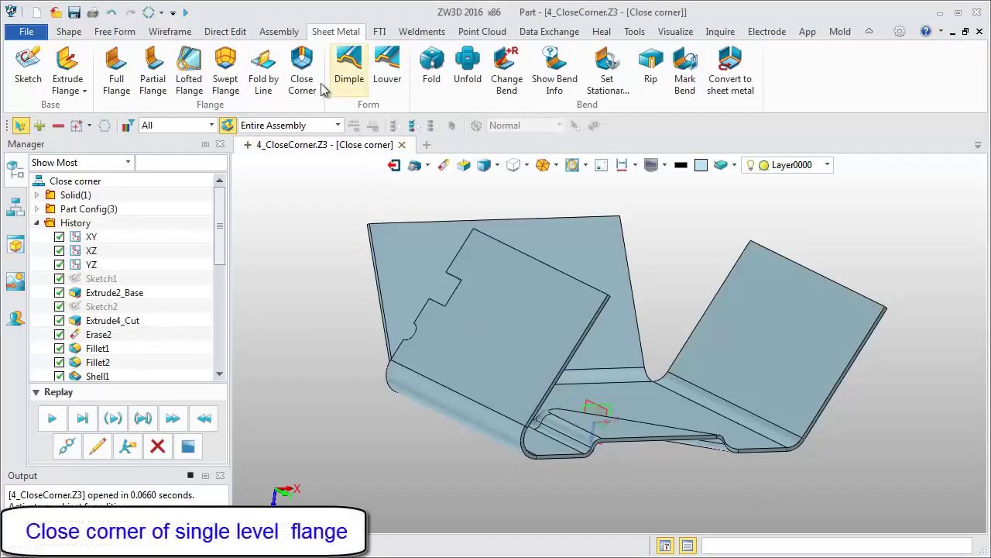
Start a Close Corner on bend faces F28 and F37, previewing a 5 mm gap.
{"action": "left_click", "coordinate": [305, 73]}
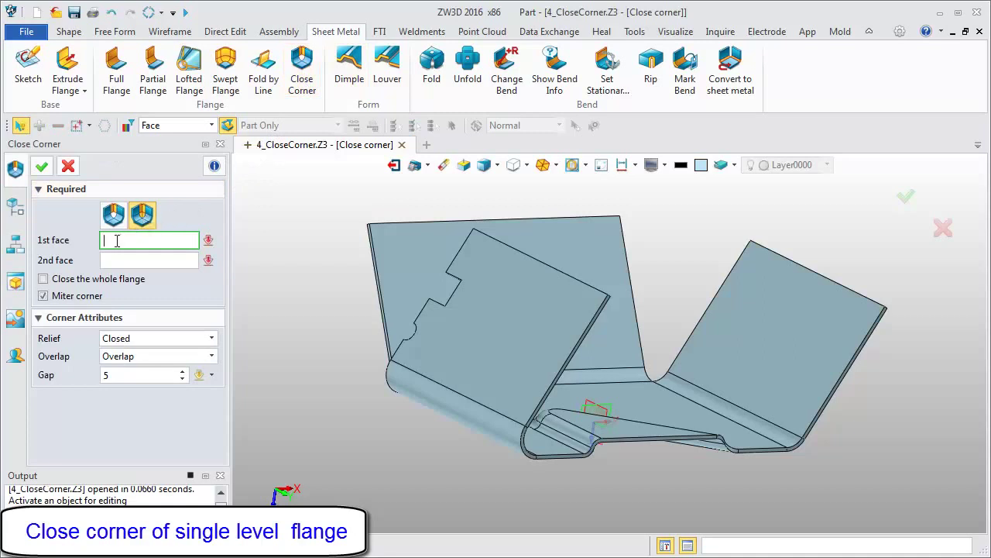
{"action": "left_click", "coordinate": [605, 378]}
{"action": "left_click", "coordinate": [669, 387]}
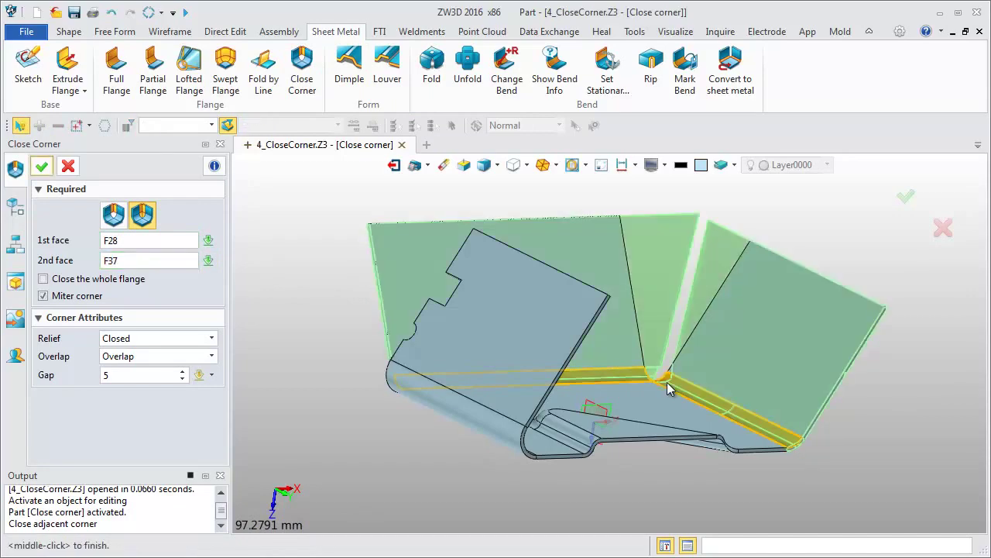
{"action": "scroll", "coordinate": [670, 375], "scroll_direction": "up", "scroll_amount": 5}
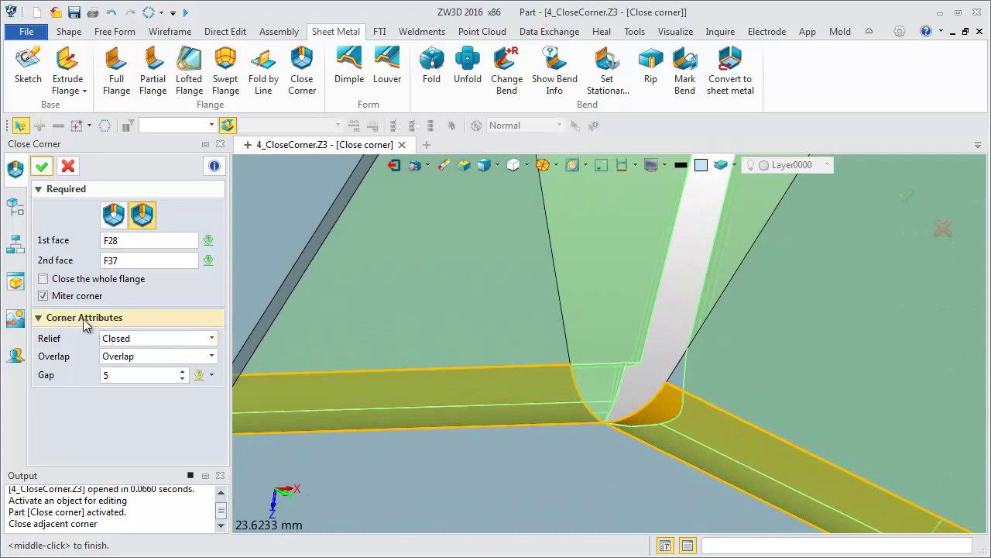
Keep the Closed relief, try Underlap and Overlap, then set the overlap style to Natural.
{"action": "left_click", "coordinate": [213, 340]}
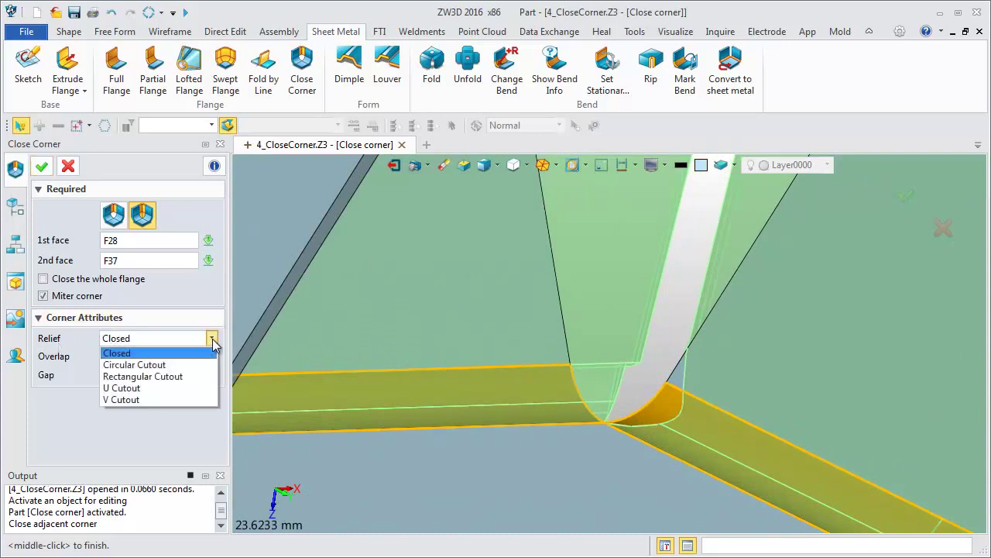
{"action": "left_click", "coordinate": [130, 354]}
{"action": "left_click", "coordinate": [130, 357]}
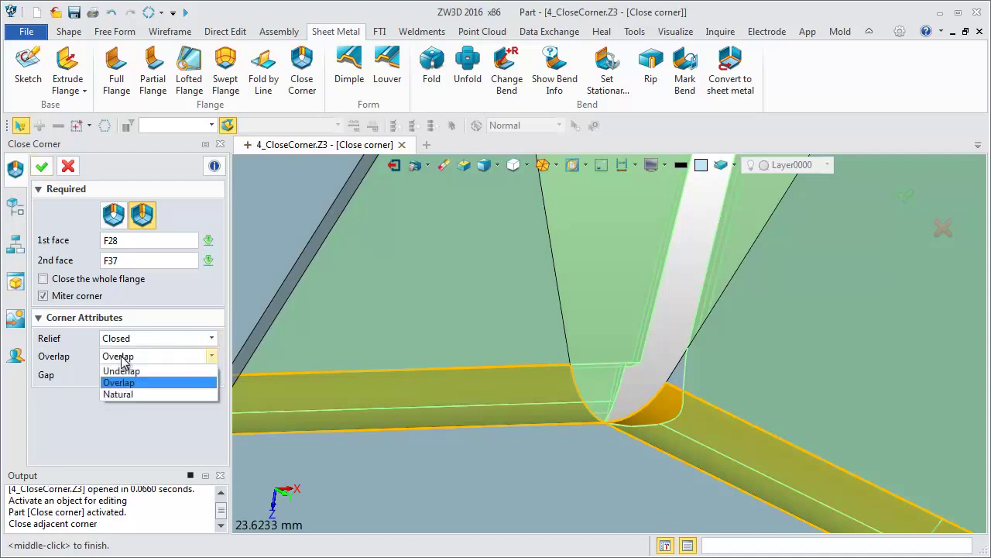
{"action": "left_click", "coordinate": [123, 374]}
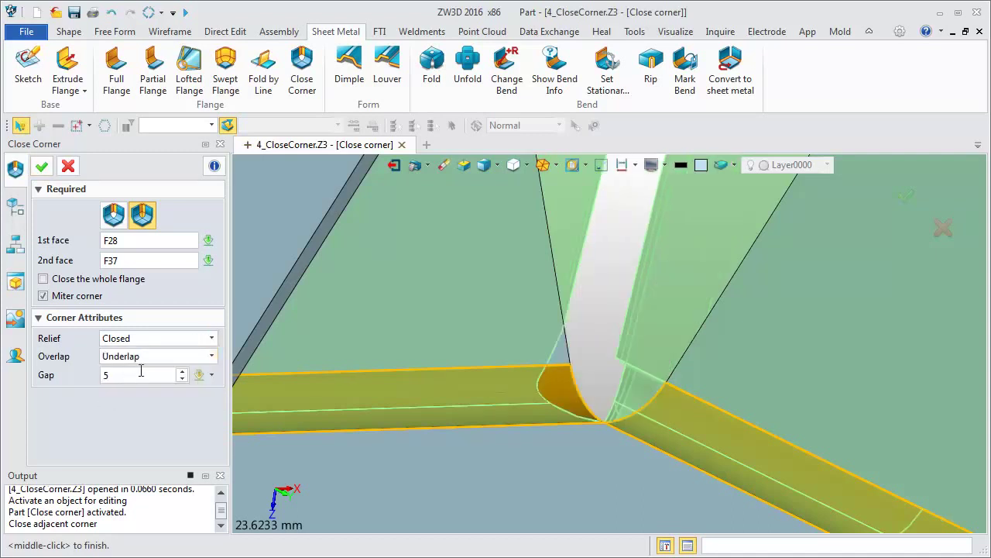
{"action": "left_click", "coordinate": [140, 356]}
{"action": "left_click", "coordinate": [132, 381]}
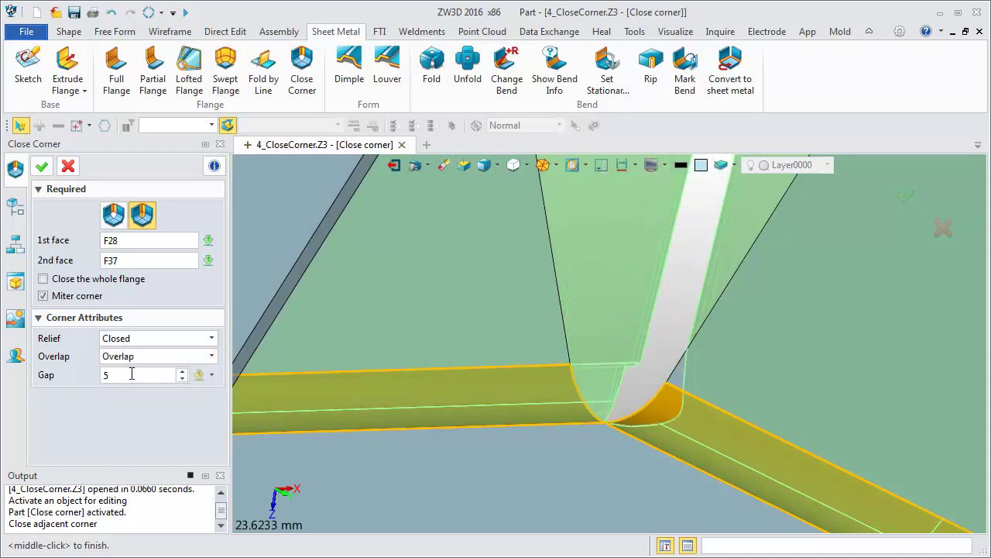
{"action": "left_click", "coordinate": [140, 356]}
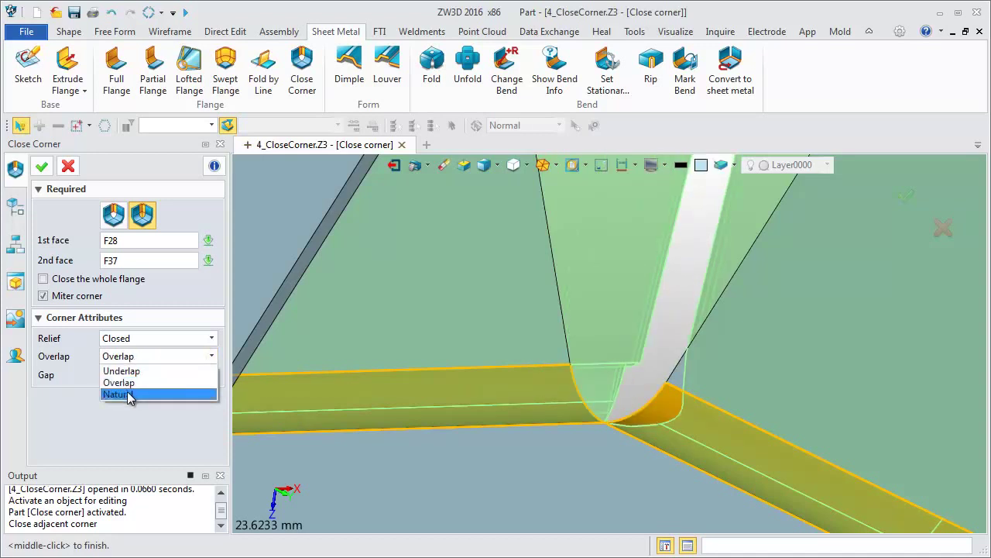
{"action": "left_click", "coordinate": [130, 395]}
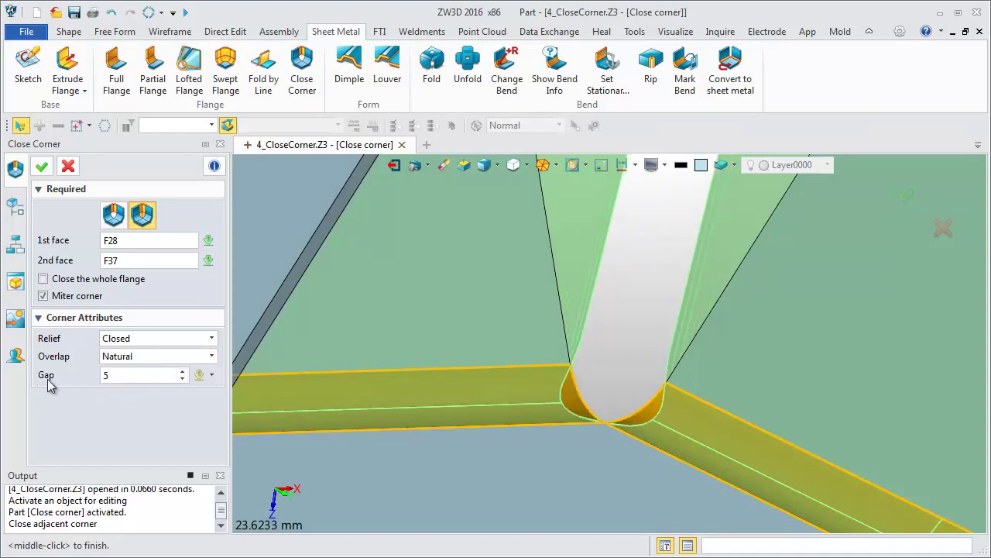
Reduce the close-corner gap value to 0.
{"action": "left_click", "coordinate": [124, 378]}
{"action": "scroll", "coordinate": [122, 376], "scroll_direction": "down", "scroll_amount": 1}
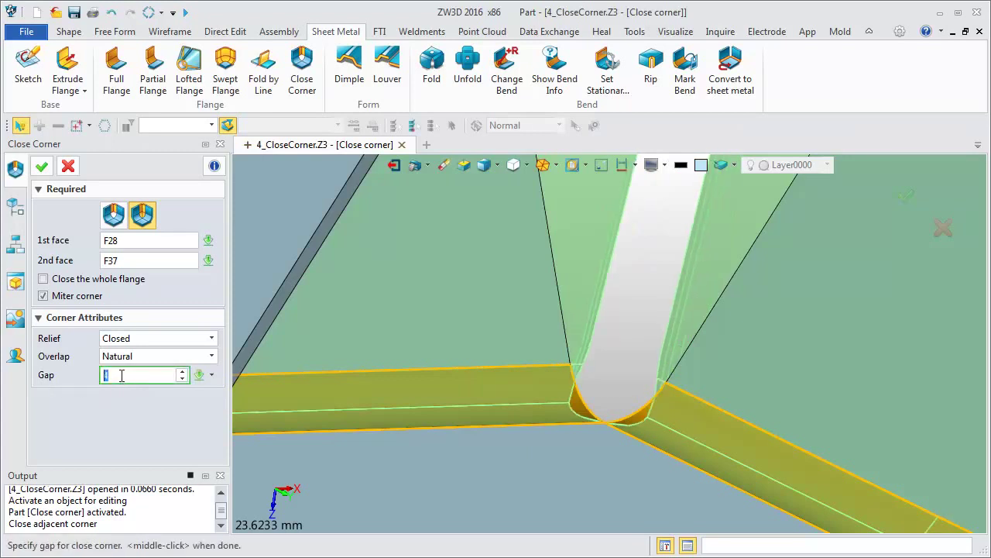
{"action": "scroll", "coordinate": [123, 375], "scroll_direction": "down", "scroll_amount": 1}
{"action": "scroll", "coordinate": [122, 376], "scroll_direction": "down", "scroll_amount": 1}
{"action": "scroll", "coordinate": [122, 376], "scroll_direction": "down", "scroll_amount": 1}
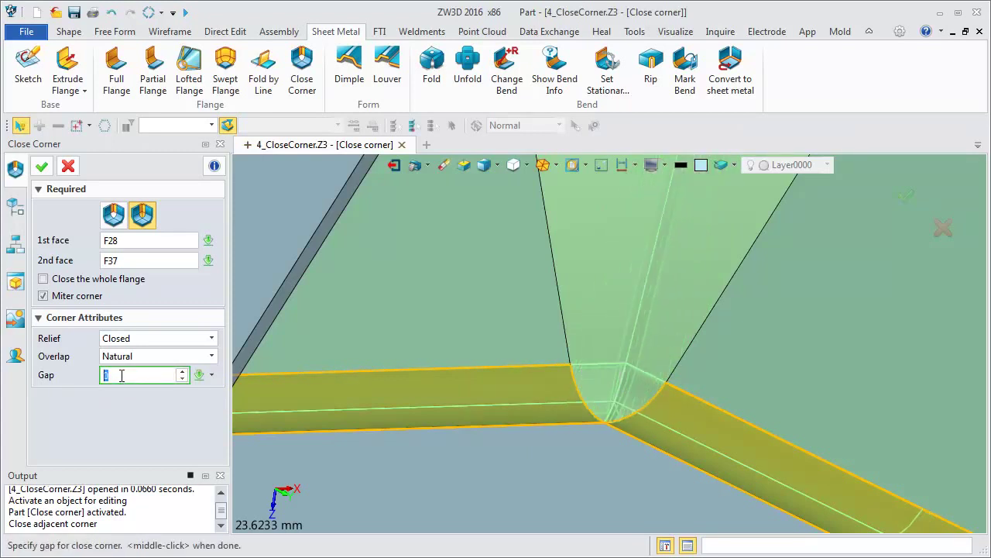
{"action": "scroll", "coordinate": [643, 369], "scroll_direction": "down", "scroll_amount": 2}
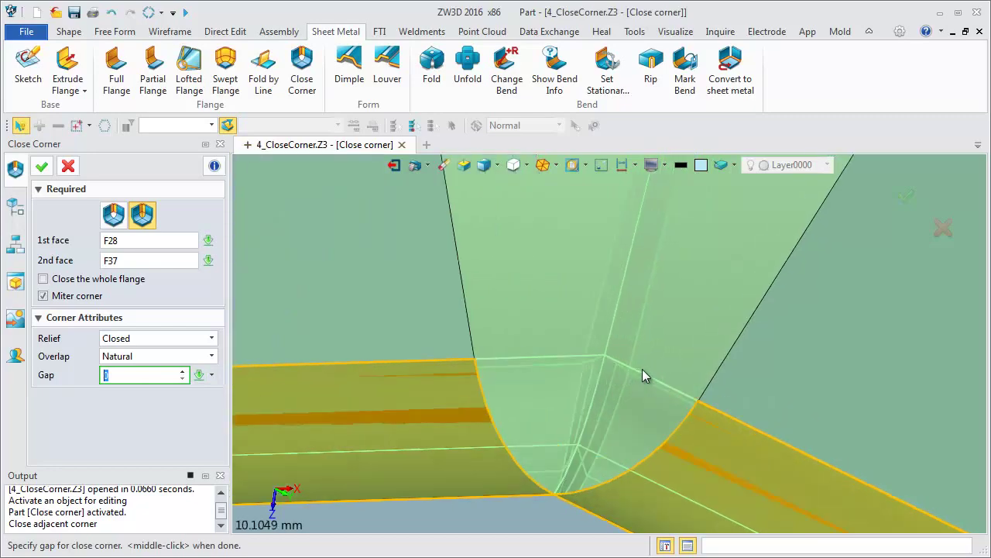
{"action": "scroll", "coordinate": [642, 368], "scroll_direction": "down", "scroll_amount": 2}
{"action": "scroll", "coordinate": [643, 369], "scroll_direction": "down", "scroll_amount": 2}
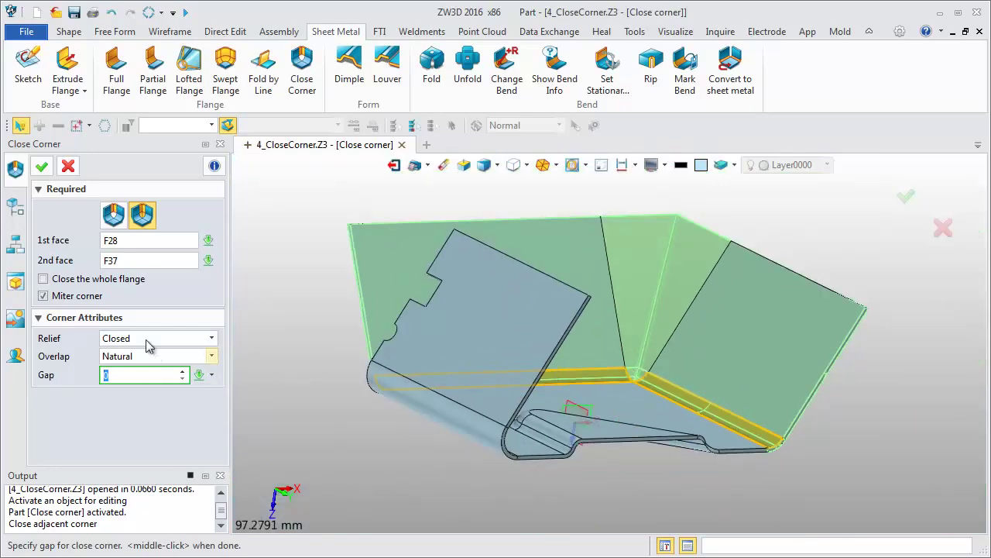
Toggle Miter corner off and back on, then recentre the whole part.
{"action": "left_click", "coordinate": [43, 295]}
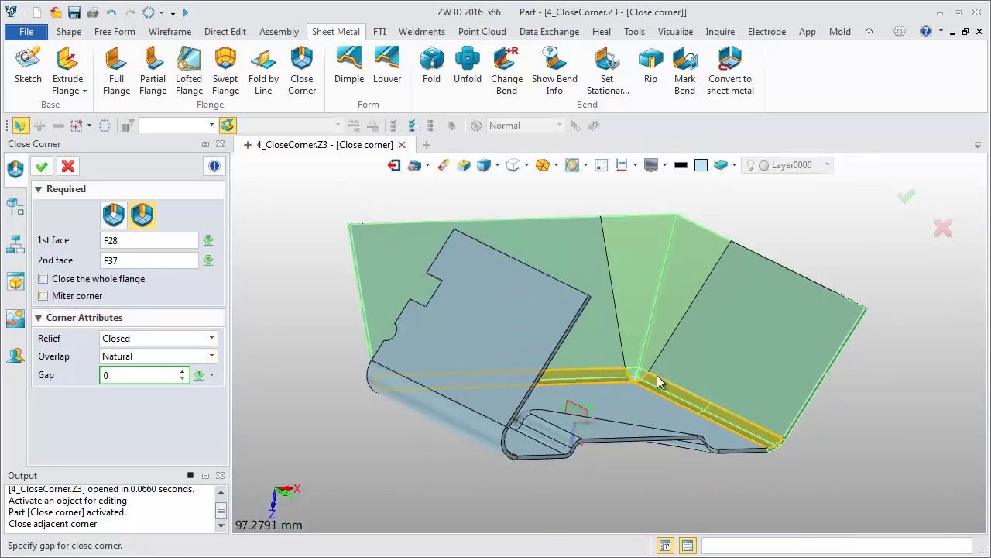
{"action": "scroll", "coordinate": [660, 381], "scroll_direction": "up", "scroll_amount": 3}
{"action": "scroll", "coordinate": [653, 378], "scroll_direction": "up", "scroll_amount": 3}
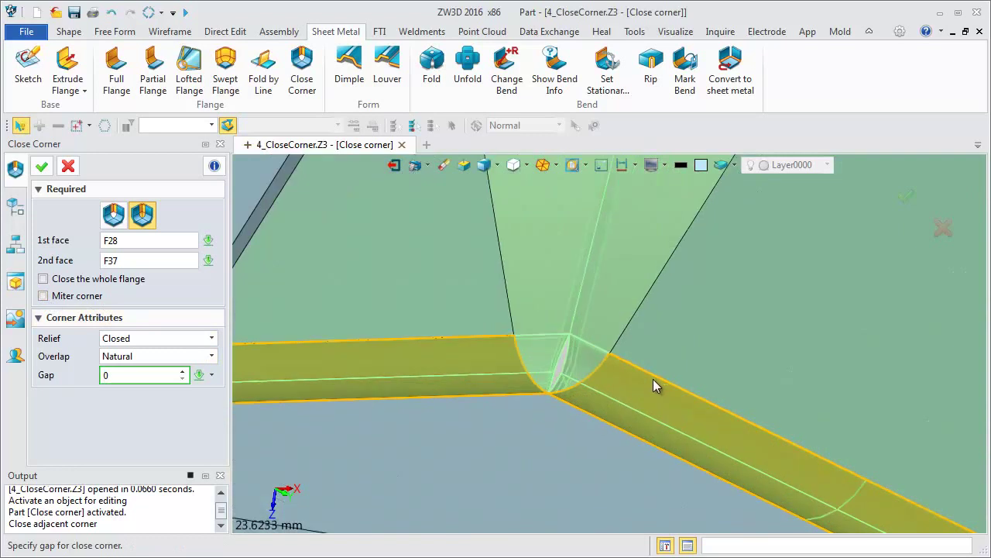
{"action": "left_click", "coordinate": [44, 296]}
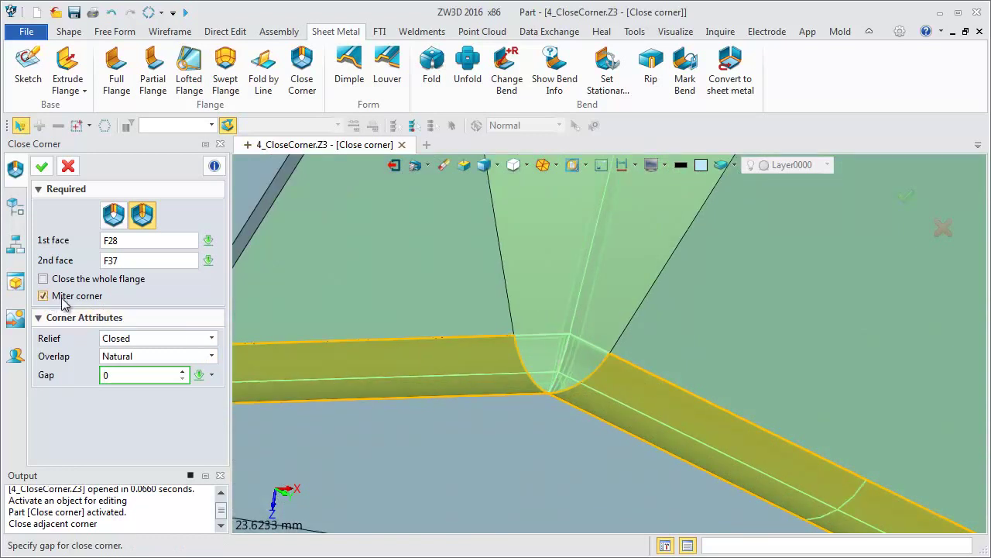
{"action": "scroll", "coordinate": [525, 335], "scroll_direction": "down", "scroll_amount": 4}
{"action": "scroll", "coordinate": [530, 338], "scroll_direction": "down", "scroll_amount": 1}
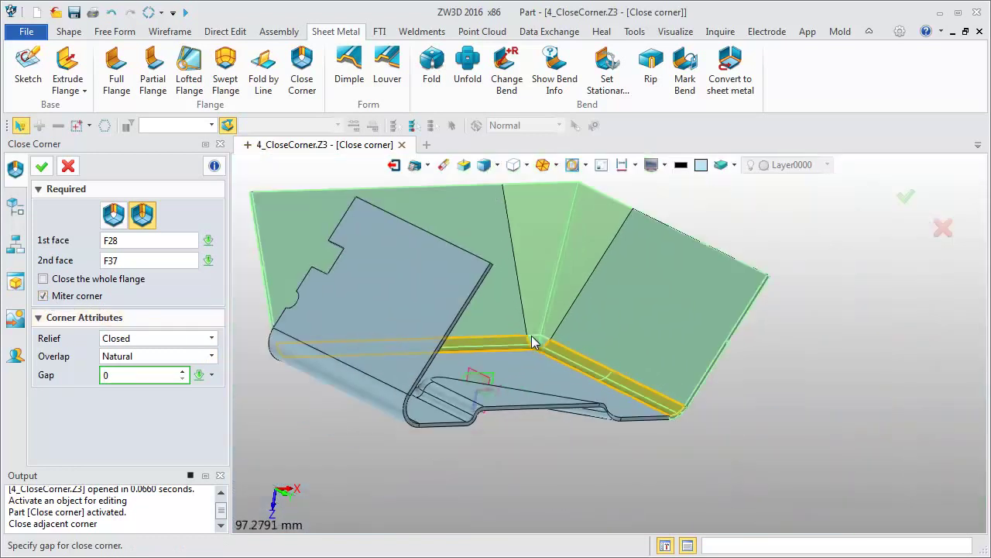
{"action": "middle_click_drag", "start_coordinate": [531, 339], "coordinate": [540, 378]}
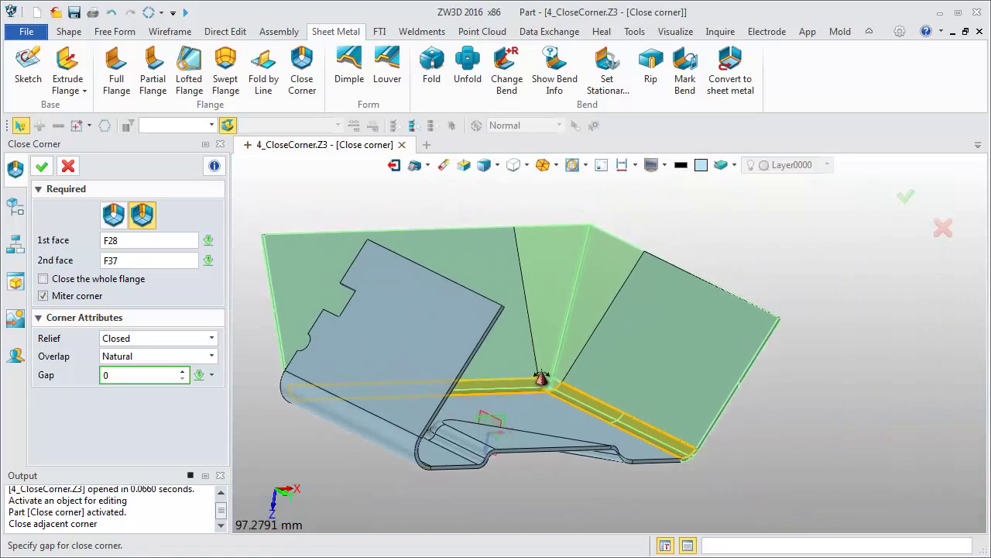
Confirm the closed corner, then unfold part S1 and inspect the flat corner.
{"action": "left_click", "coordinate": [42, 165]}
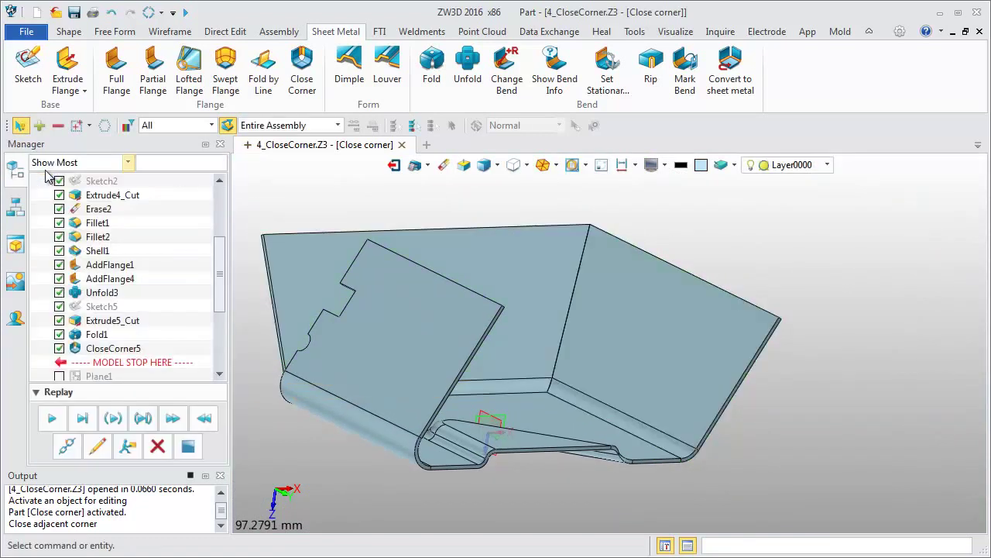
{"action": "left_click", "coordinate": [468, 66]}
{"action": "left_click", "coordinate": [445, 392]}
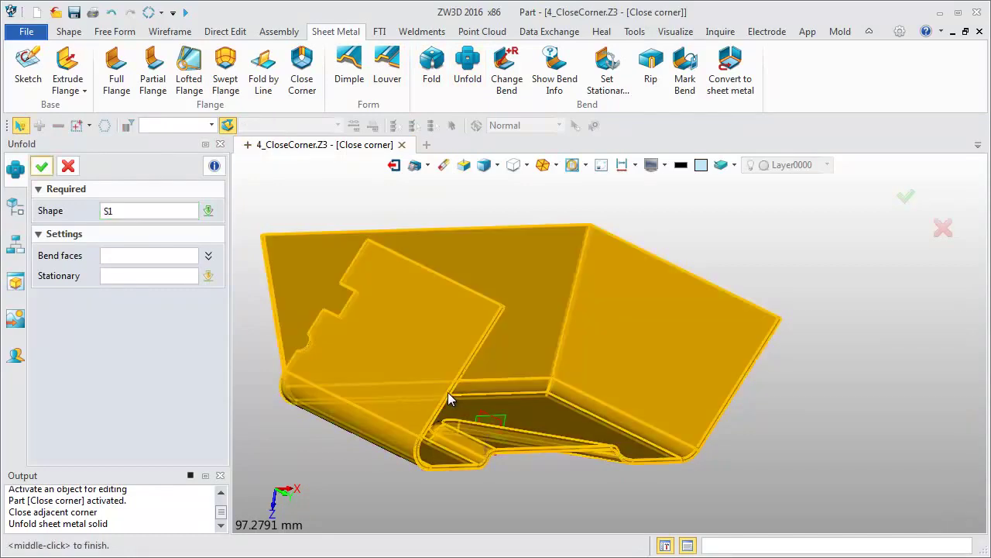
{"action": "left_click", "coordinate": [41, 165]}
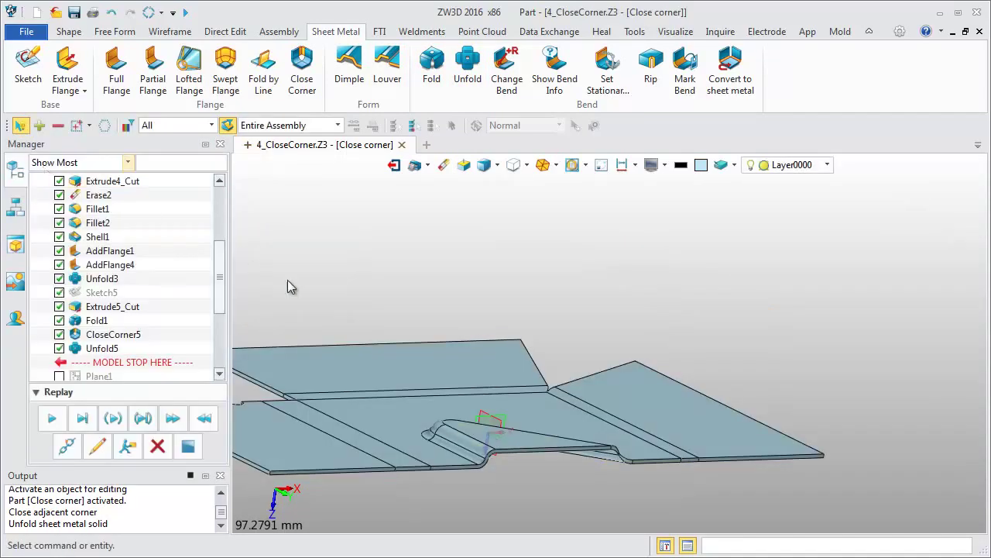
{"action": "scroll", "coordinate": [400, 345], "scroll_direction": "up", "scroll_amount": 3}
{"action": "scroll", "coordinate": [396, 380], "scroll_direction": "up", "scroll_amount": 3}
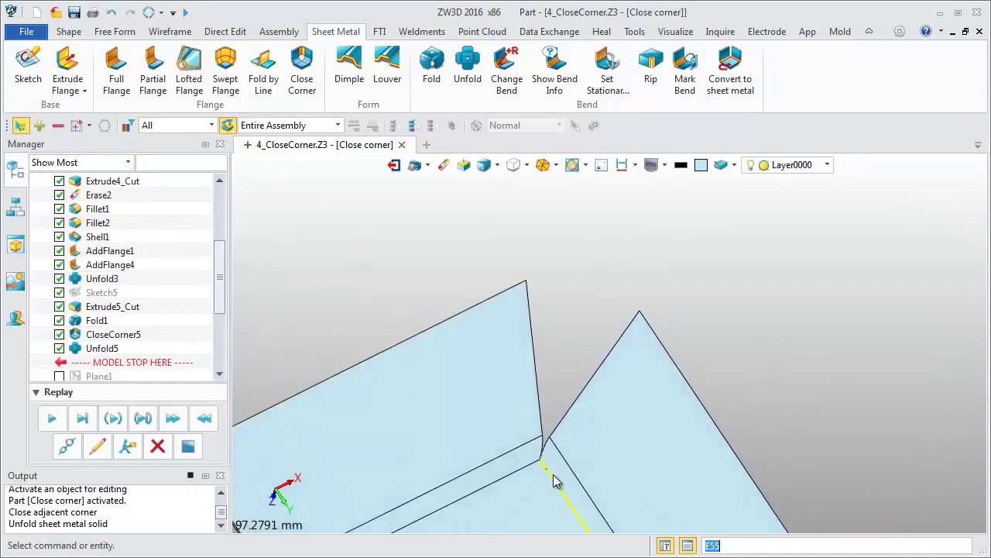
{"action": "scroll", "coordinate": [553, 476], "scroll_direction": "up", "scroll_amount": 3}
{"action": "scroll", "coordinate": [553, 473], "scroll_direction": "down", "scroll_amount": 3}
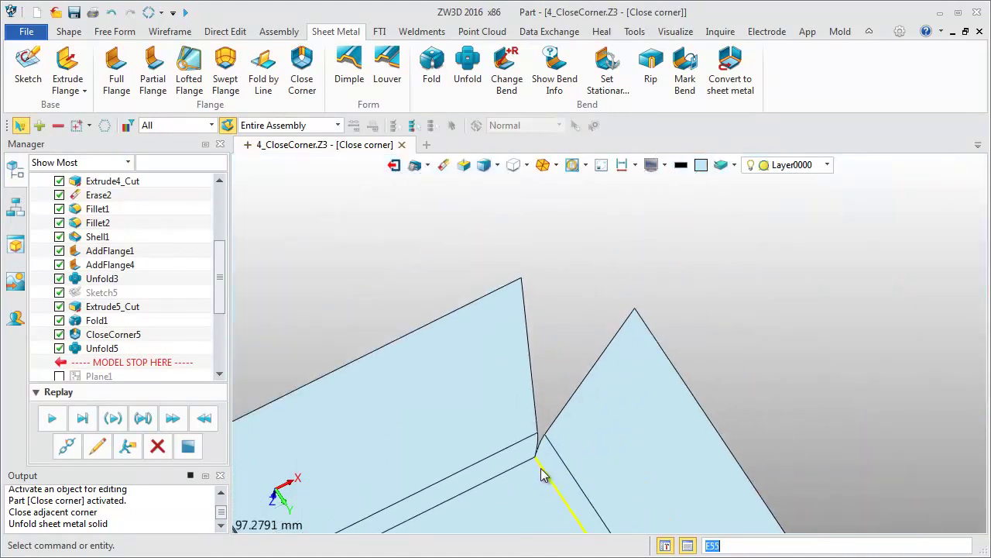
{"action": "scroll", "coordinate": [542, 474], "scroll_direction": "down", "scroll_amount": 3}
{"action": "scroll", "coordinate": [645, 338], "scroll_direction": "down", "scroll_amount": 3}
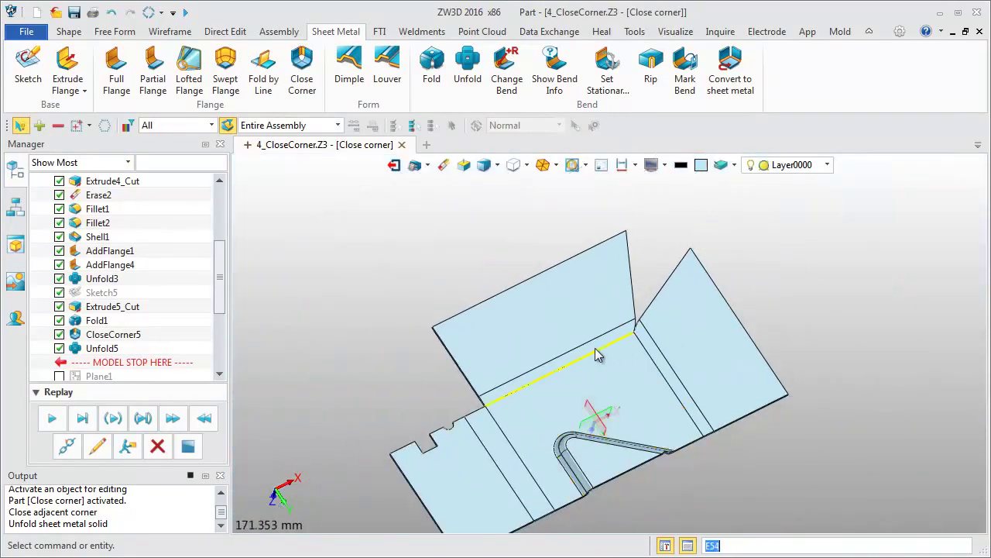
Undo the unfold and edit CloseCorner5 to use a Circular Cutout relief.
{"action": "left_click", "coordinate": [111, 12]}
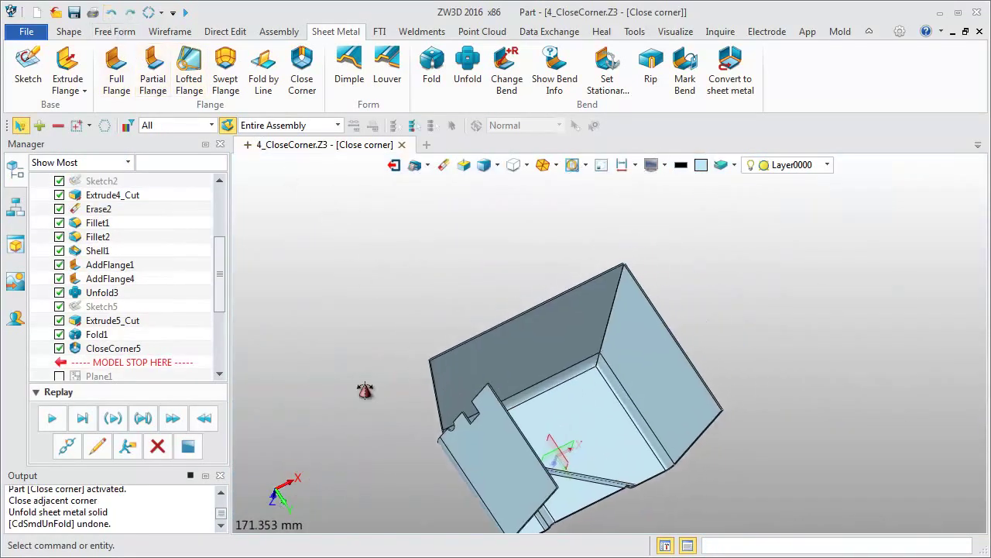
{"action": "right_click", "coordinate": [115, 350]}
{"action": "left_click", "coordinate": [124, 333]}
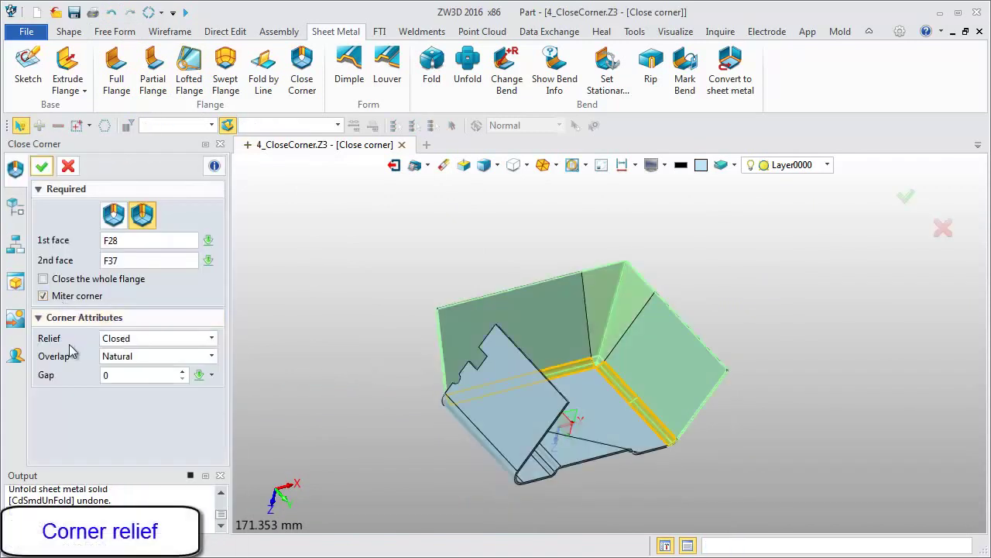
{"action": "left_click", "coordinate": [211, 343]}
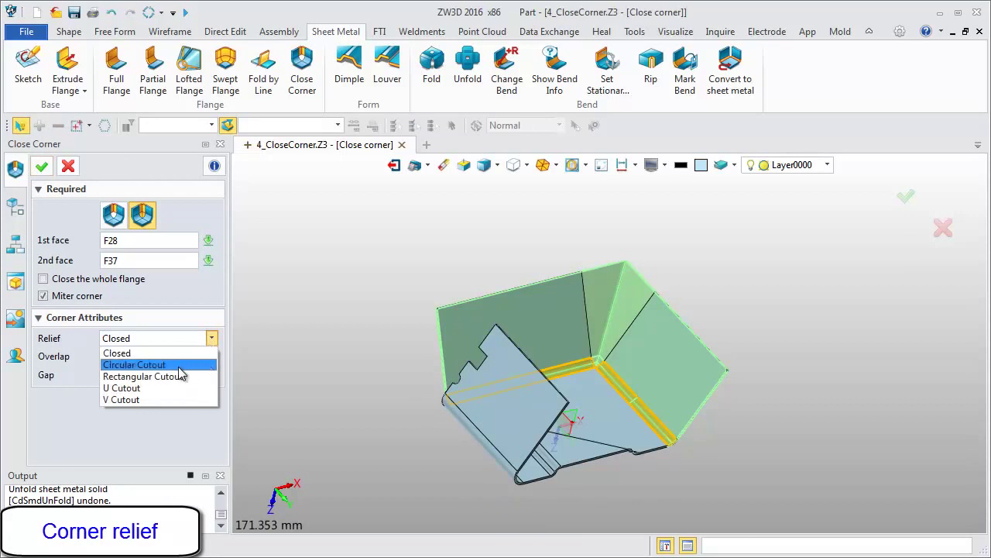
{"action": "left_click", "coordinate": [143, 364]}
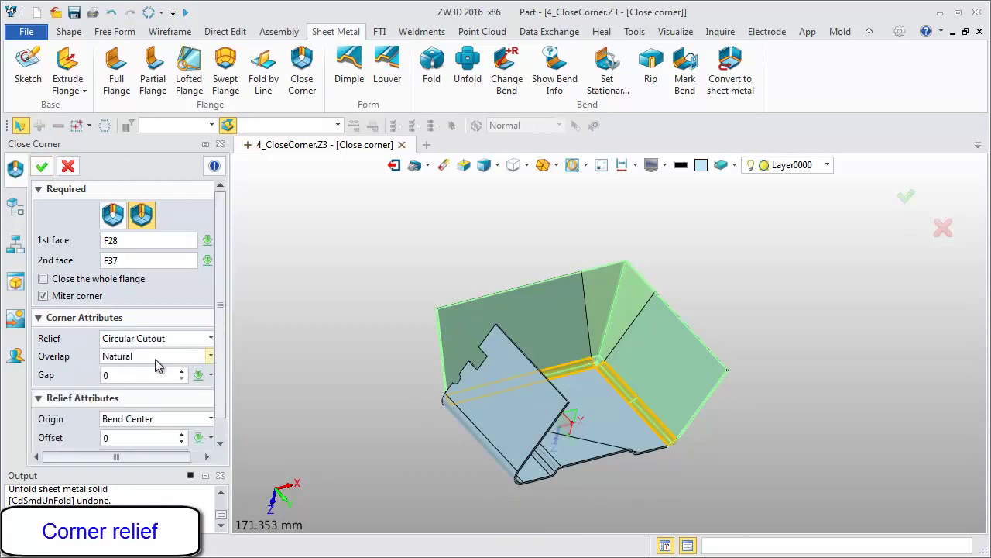
Set the corner gap to 2 and the relief origin to Corner Point.
{"action": "scroll", "coordinate": [217, 364], "scroll_direction": "down", "scroll_amount": 1}
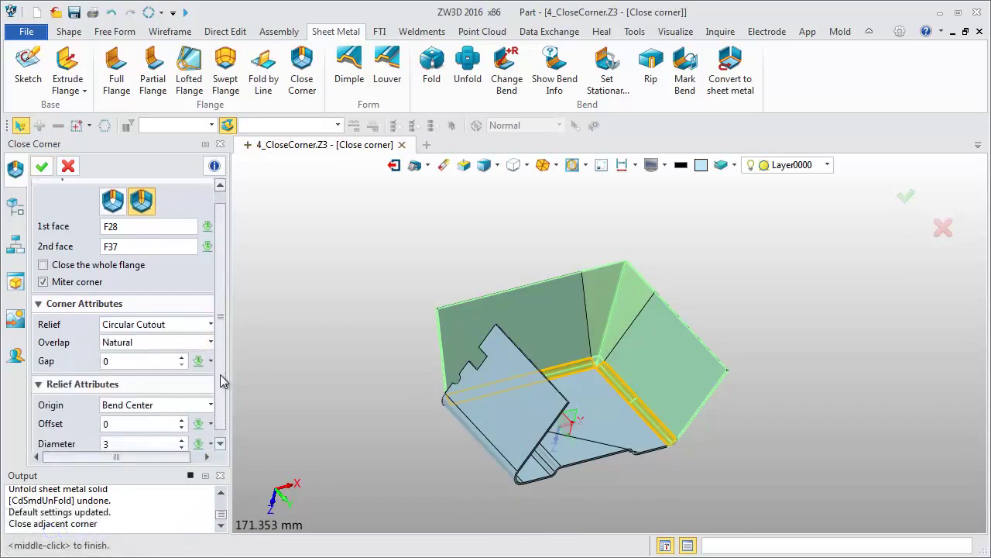
{"action": "left_click", "coordinate": [118, 353]}
{"action": "double_click", "coordinate": [117, 353]}
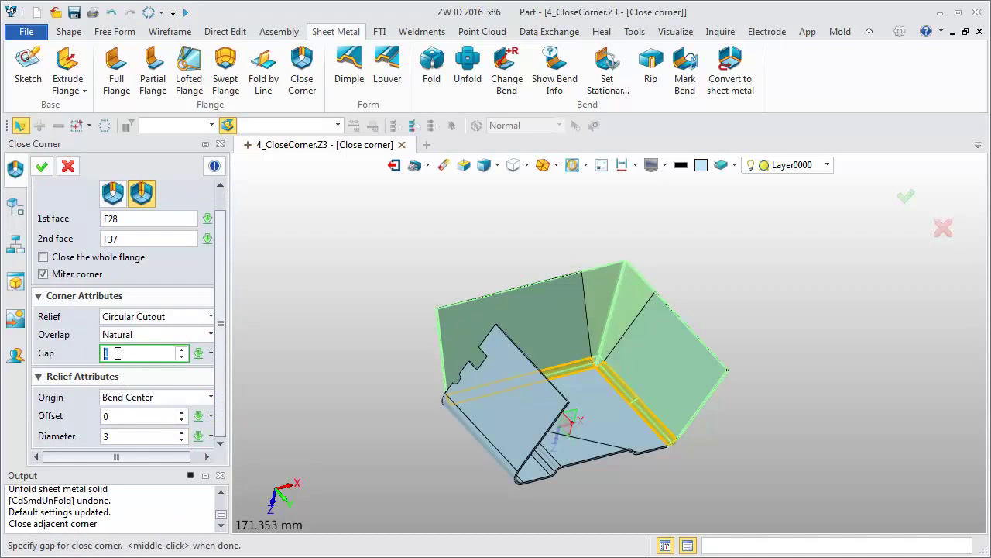
{"action": "type", "text": "2"}
{"action": "key", "text": "Return"}
{"action": "scroll", "coordinate": [595, 360], "scroll_direction": "up", "scroll_amount": 3}
{"action": "scroll", "coordinate": [597, 372], "scroll_direction": "up", "scroll_amount": 5}
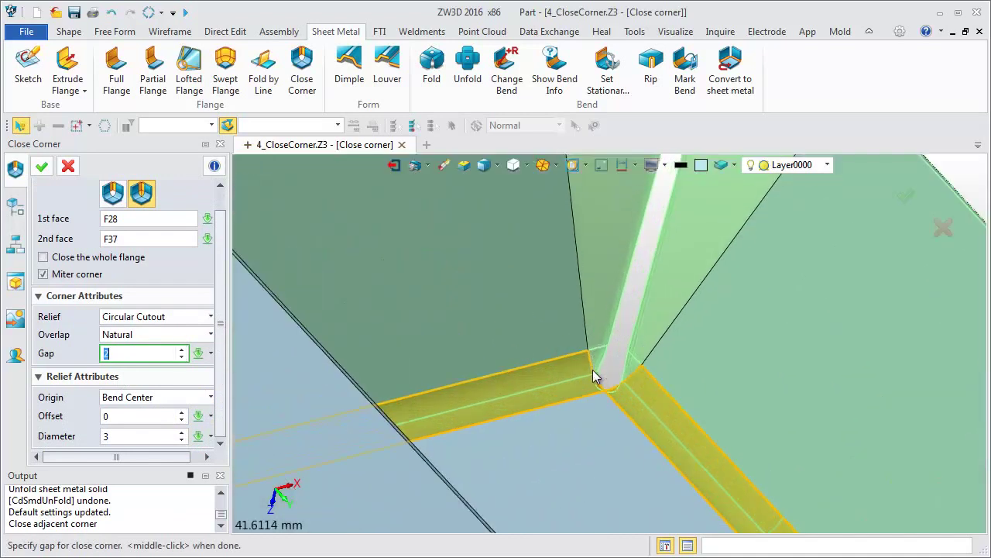
{"action": "scroll", "coordinate": [601, 381], "scroll_direction": "up", "scroll_amount": 3}
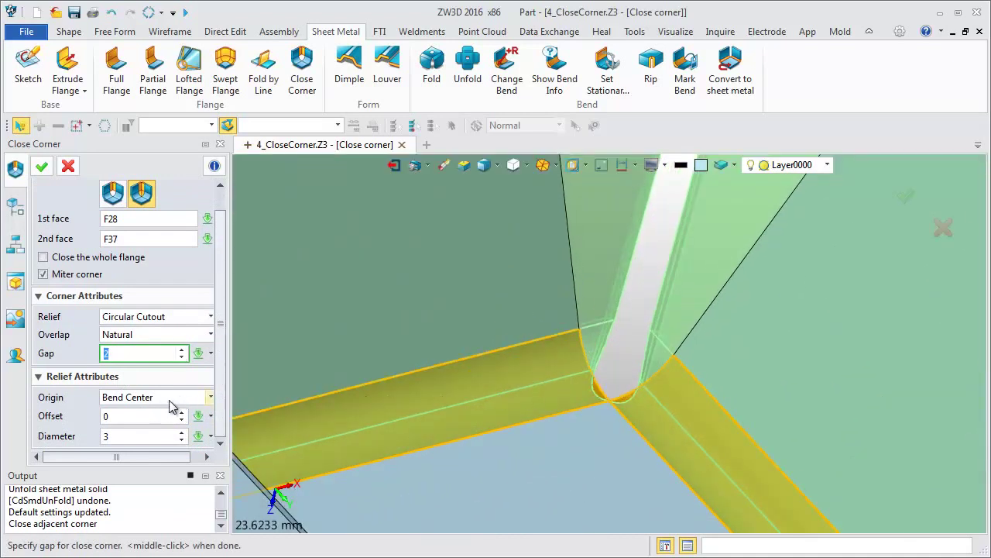
{"action": "left_click", "coordinate": [207, 398]}
{"action": "left_click", "coordinate": [140, 420]}
{"action": "left_click", "coordinate": [115, 436]}
Apply the circular relief, then re-edit CloseCorner5 with a Rectangular Cutout relief.
{"action": "left_click", "coordinate": [42, 166]}
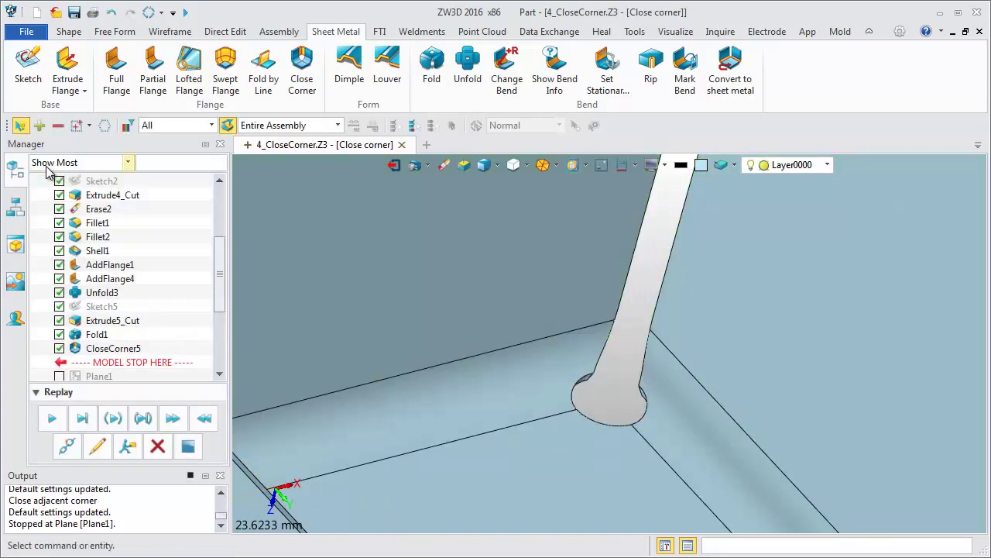
{"action": "left_click", "coordinate": [113, 348]}
{"action": "right_click", "coordinate": [117, 350]}
{"action": "left_click", "coordinate": [138, 331]}
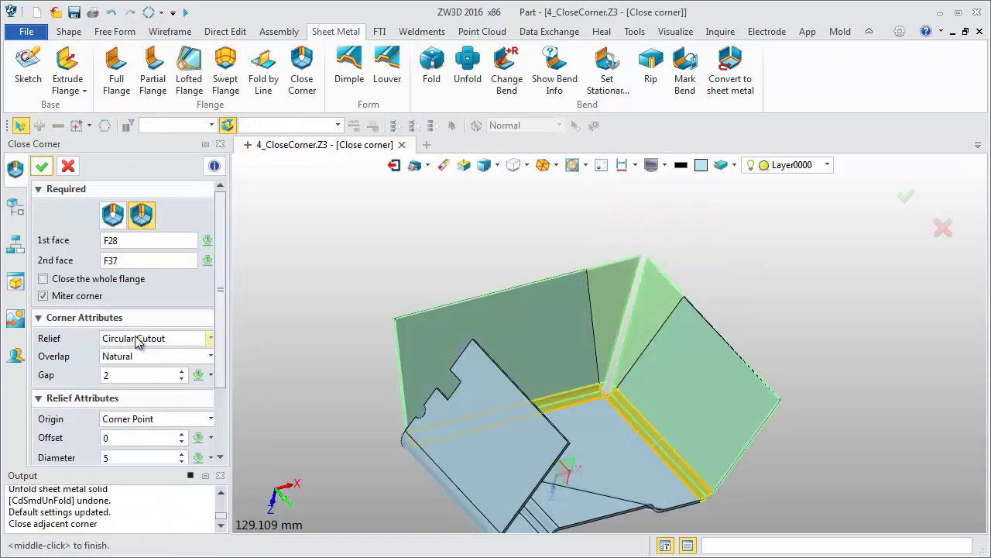
{"action": "left_click", "coordinate": [210, 344]}
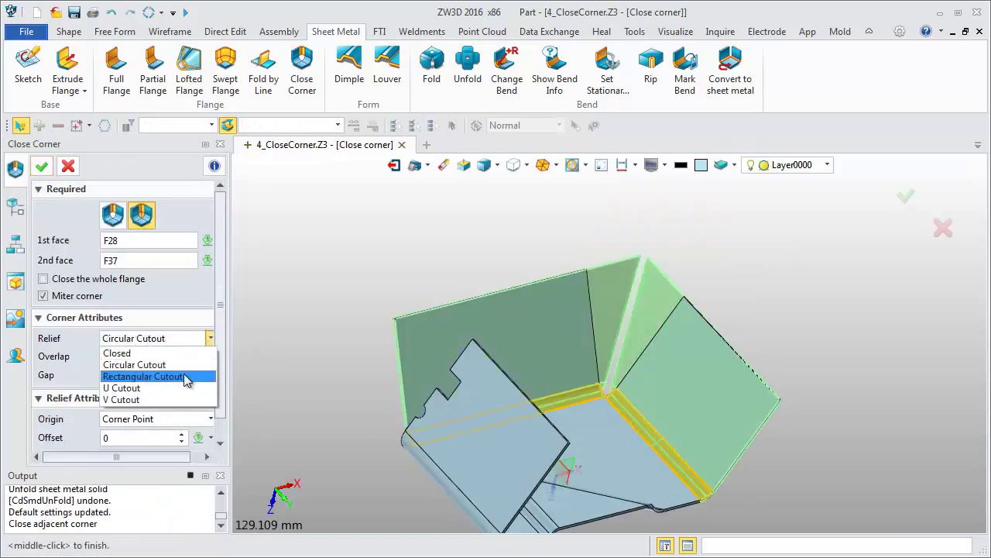
{"action": "left_click", "coordinate": [185, 376]}
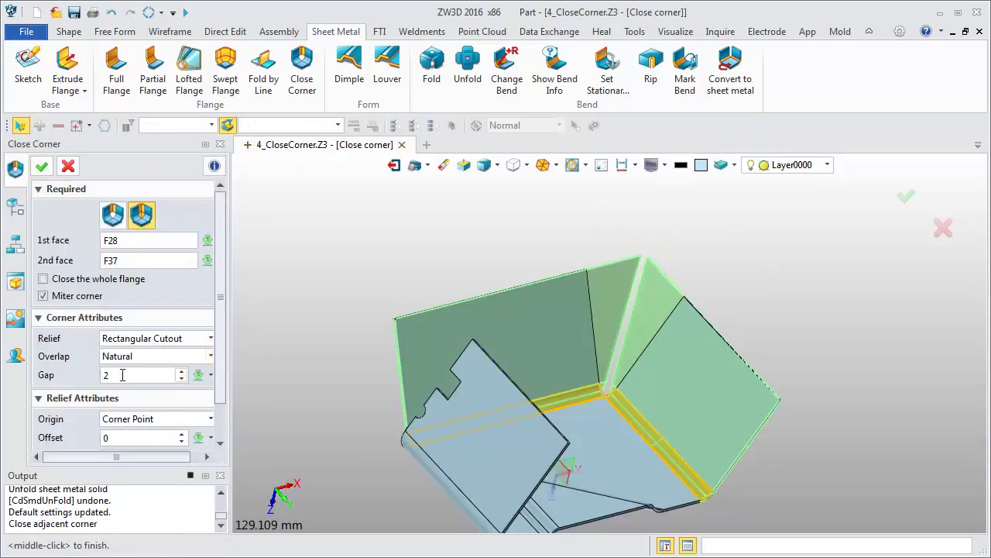
Set the rectangular relief length to 4 and apply the edit.
{"action": "scroll", "coordinate": [139, 395], "scroll_direction": "down", "scroll_amount": 2}
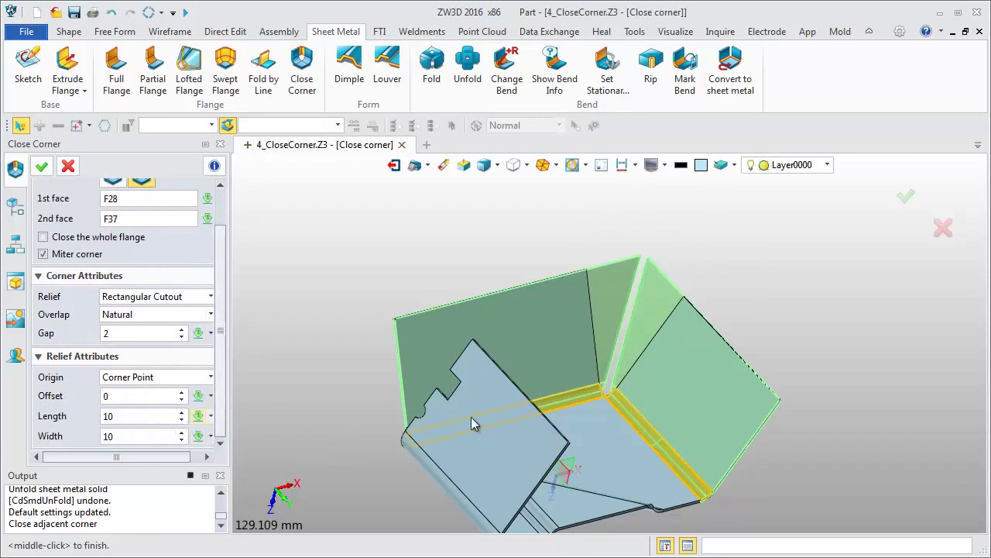
{"action": "scroll", "coordinate": [619, 400], "scroll_direction": "up", "scroll_amount": 4}
{"action": "scroll", "coordinate": [580, 393], "scroll_direction": "up", "scroll_amount": 1}
{"action": "scroll", "coordinate": [579, 394], "scroll_direction": "up", "scroll_amount": 1}
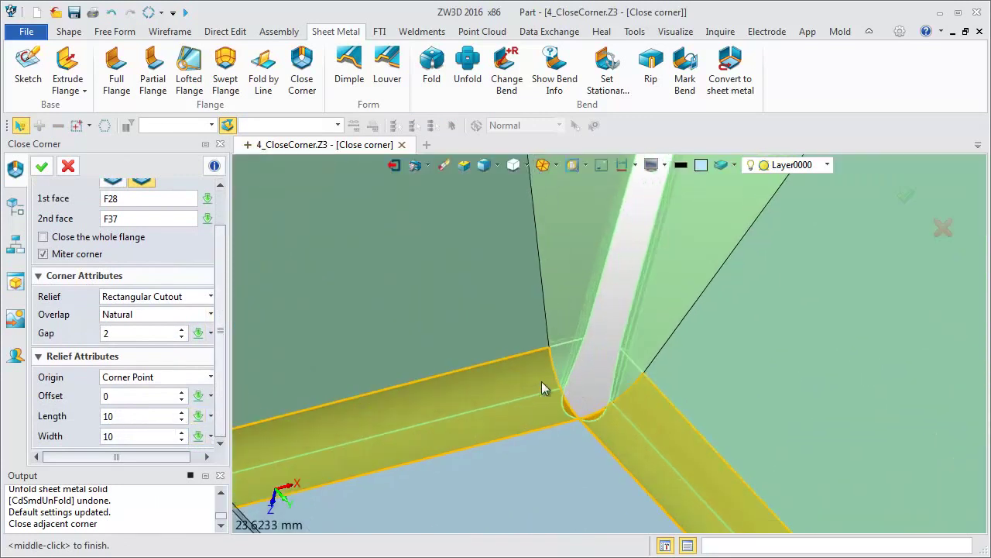
{"action": "left_click", "coordinate": [102, 419]}
{"action": "type", "text": "4"}
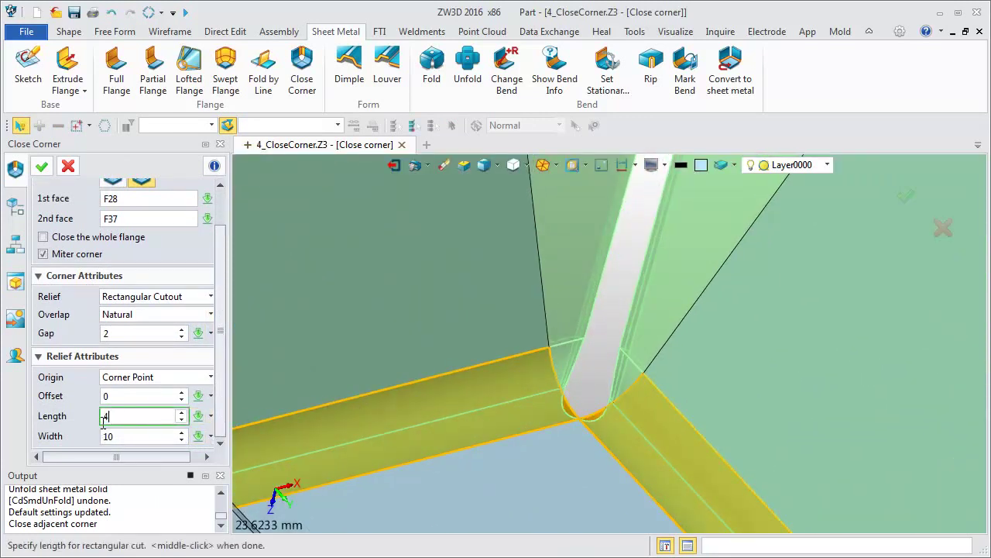
{"action": "left_click", "coordinate": [111, 436]}
{"action": "left_click", "coordinate": [42, 166]}
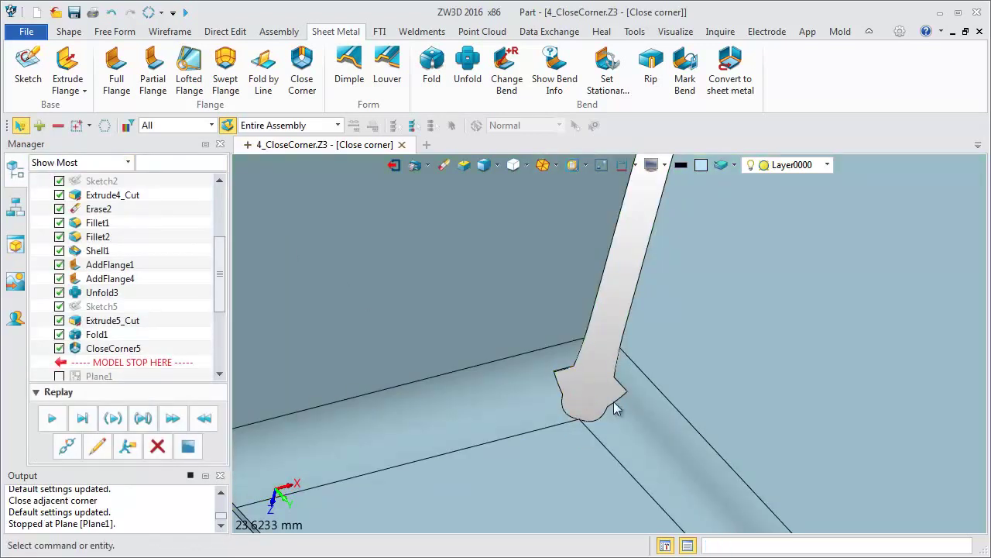
Change CloseCorner5's relief to a U Cutout of diameter 5 and apply it.
{"action": "left_click", "coordinate": [130, 348]}
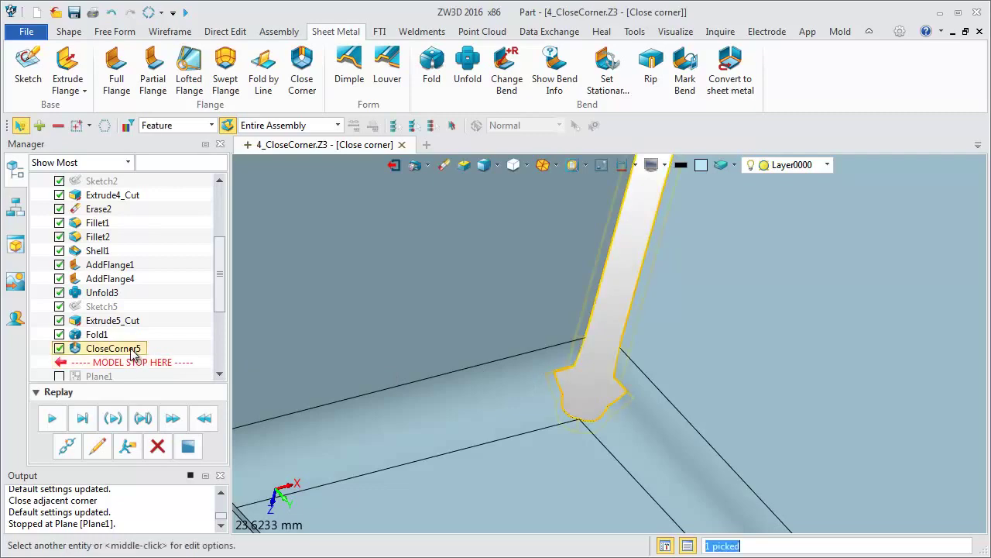
{"action": "right_click", "coordinate": [133, 348]}
{"action": "left_click", "coordinate": [143, 339]}
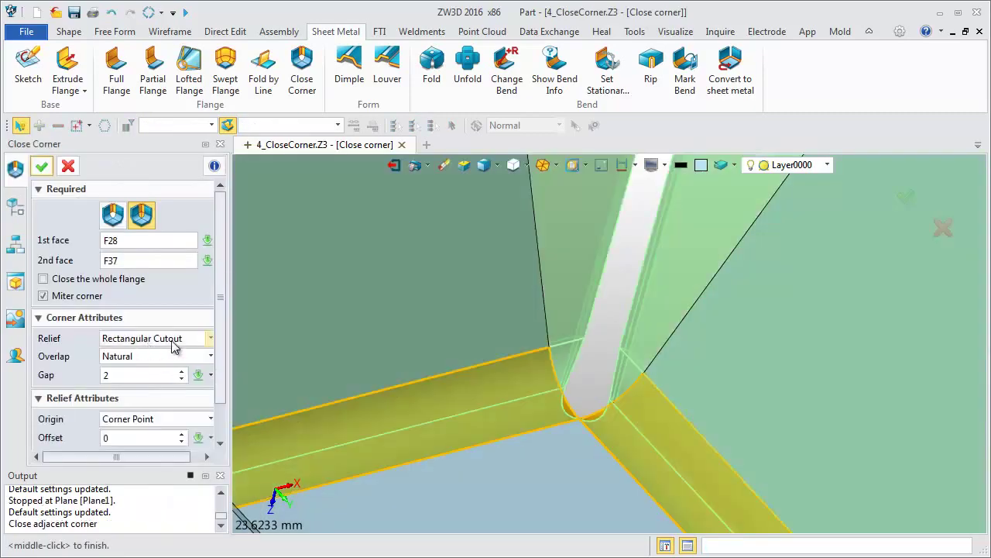
{"action": "left_click", "coordinate": [208, 338]}
{"action": "left_click", "coordinate": [178, 388]}
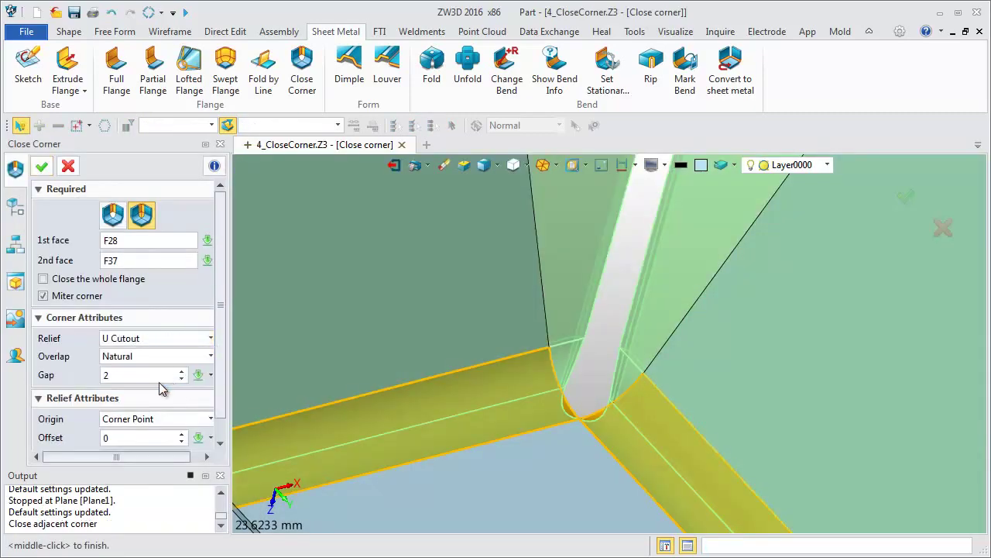
{"action": "scroll", "coordinate": [219, 419], "scroll_direction": "down", "scroll_amount": 1}
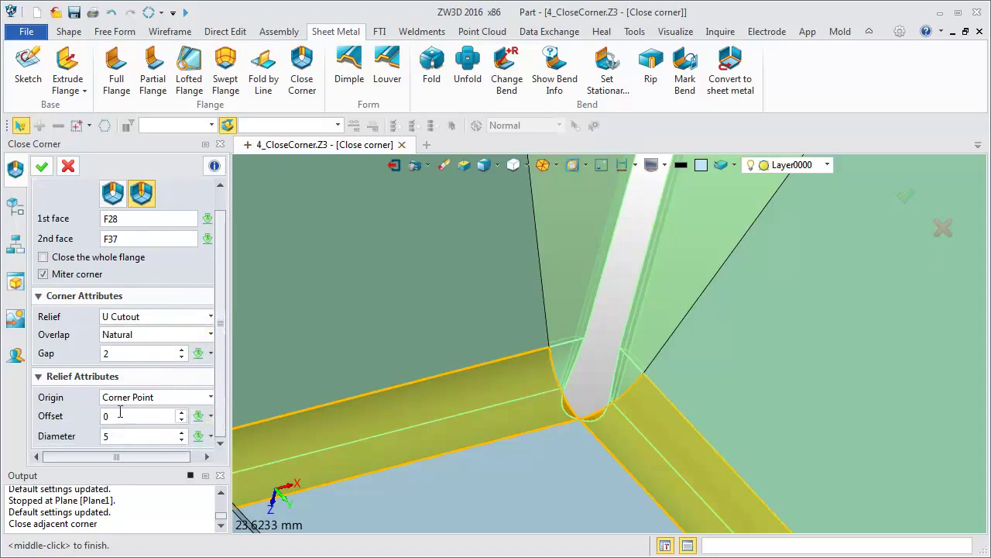
{"action": "left_click", "coordinate": [122, 435]}
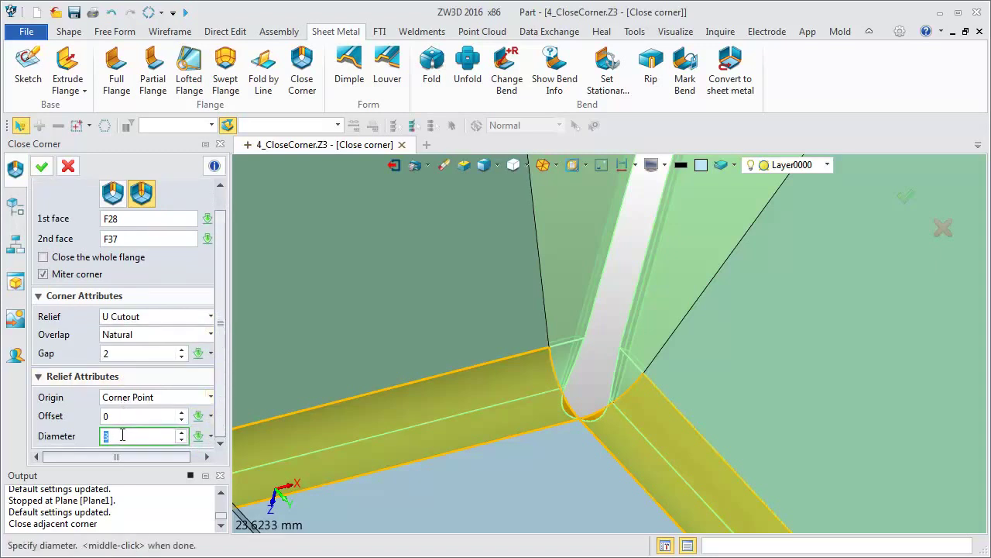
{"action": "left_click", "coordinate": [42, 165]}
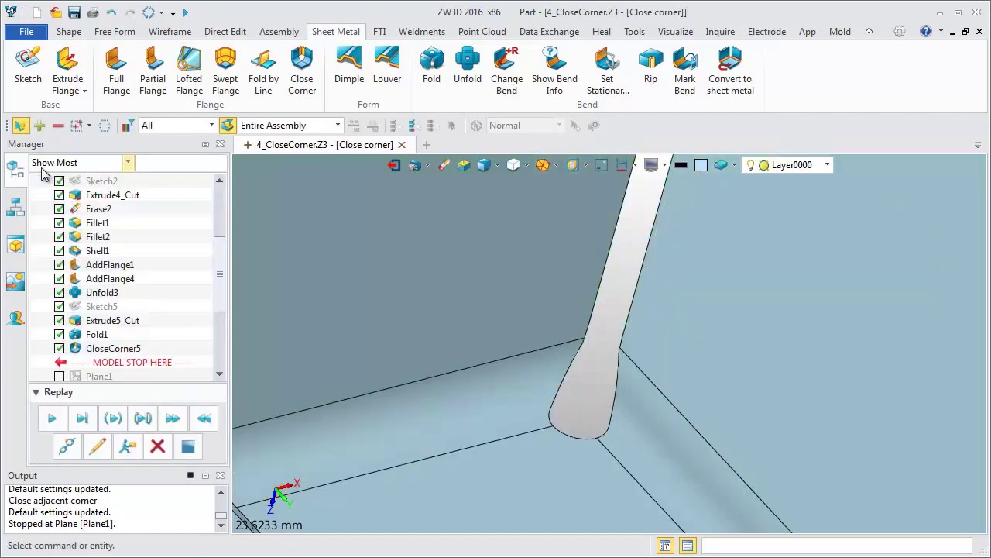
Unfold the part to inspect the corner, then undo the unfold.
{"action": "scroll", "coordinate": [654, 389], "scroll_direction": "down", "scroll_amount": 3}
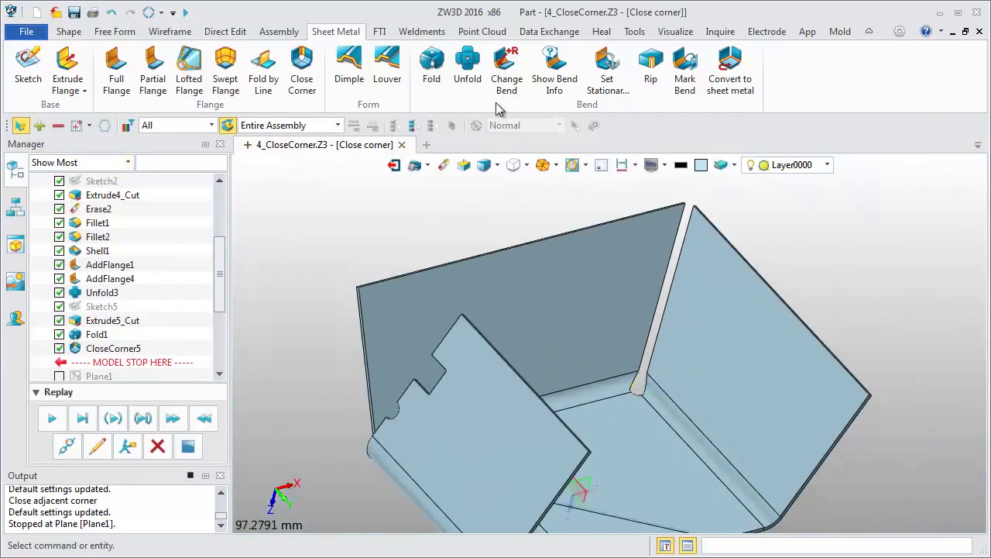
{"action": "left_click", "coordinate": [468, 66]}
{"action": "left_click", "coordinate": [478, 348]}
{"action": "left_click", "coordinate": [42, 166]}
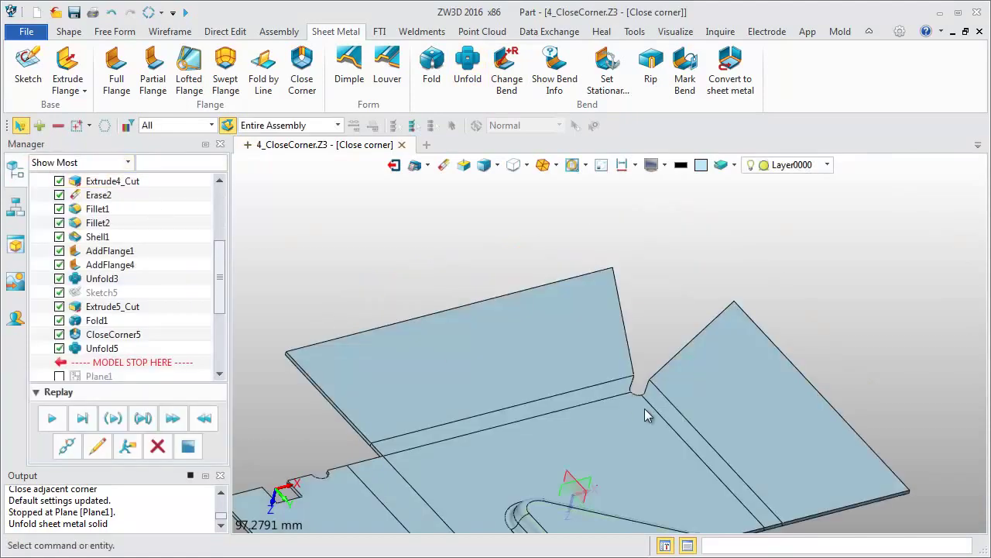
{"action": "scroll", "coordinate": [634, 391], "scroll_direction": "up", "scroll_amount": 5}
{"action": "scroll", "coordinate": [633, 391], "scroll_direction": "down", "scroll_amount": 5}
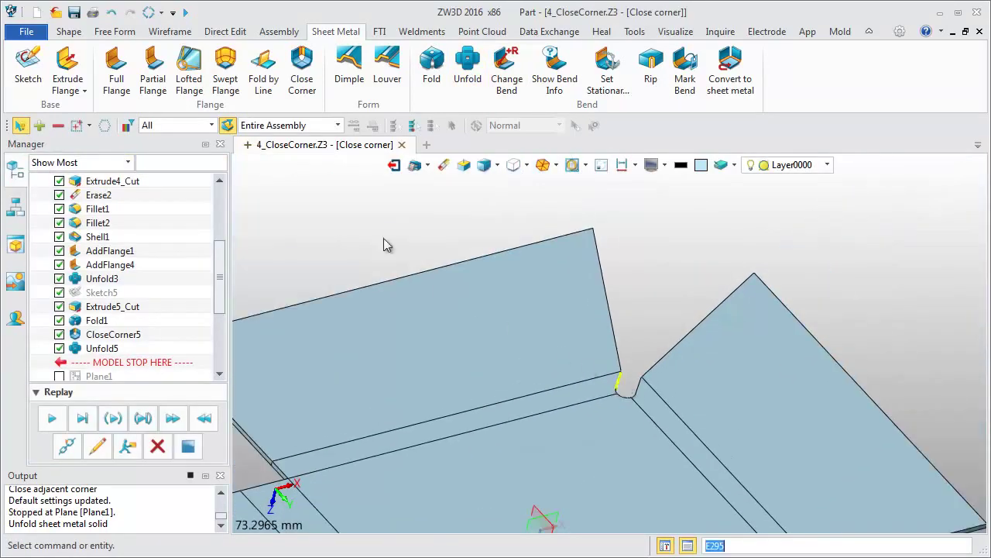
{"action": "left_click", "coordinate": [113, 13]}
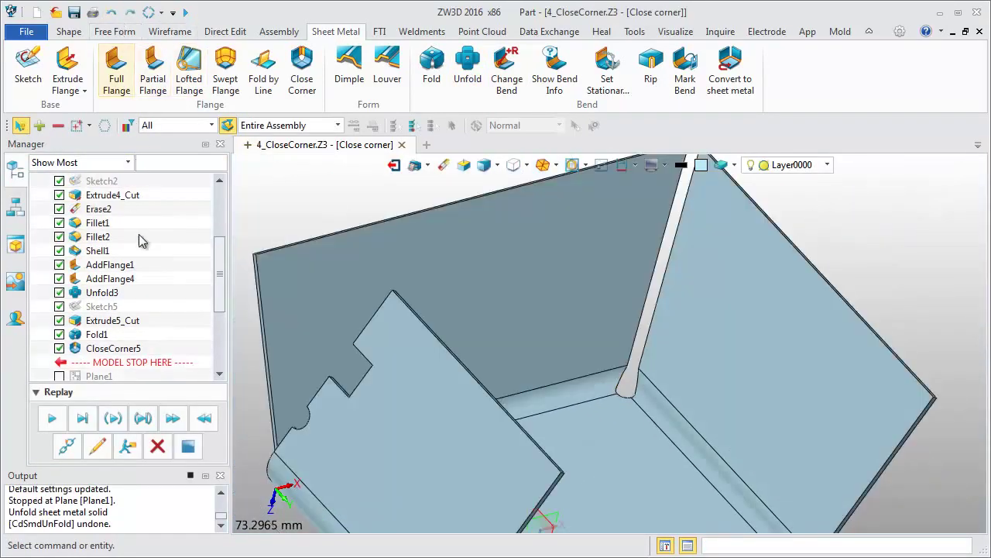
Switch CloseCorner5 to a V Cutout relief (30° angles, diameter 4) and confirm.
{"action": "right_click", "coordinate": [132, 350]}
{"action": "left_click", "coordinate": [141, 336]}
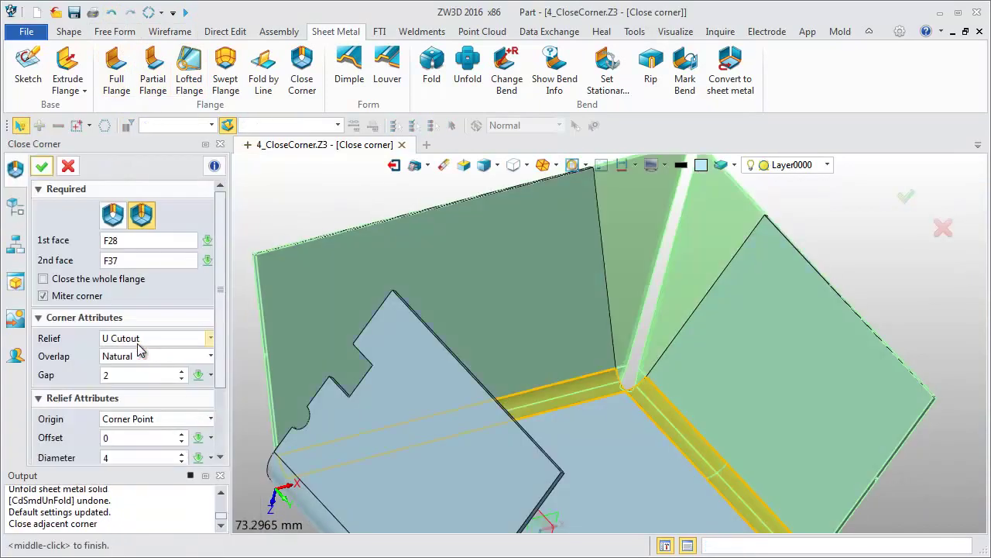
{"action": "left_click", "coordinate": [173, 340]}
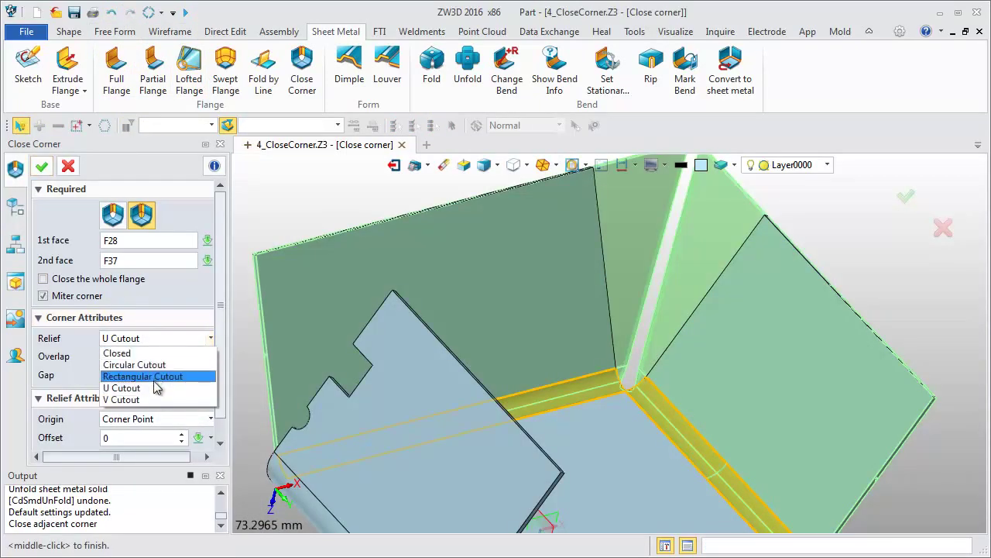
{"action": "left_click", "coordinate": [151, 400]}
{"action": "left_click", "coordinate": [220, 443]}
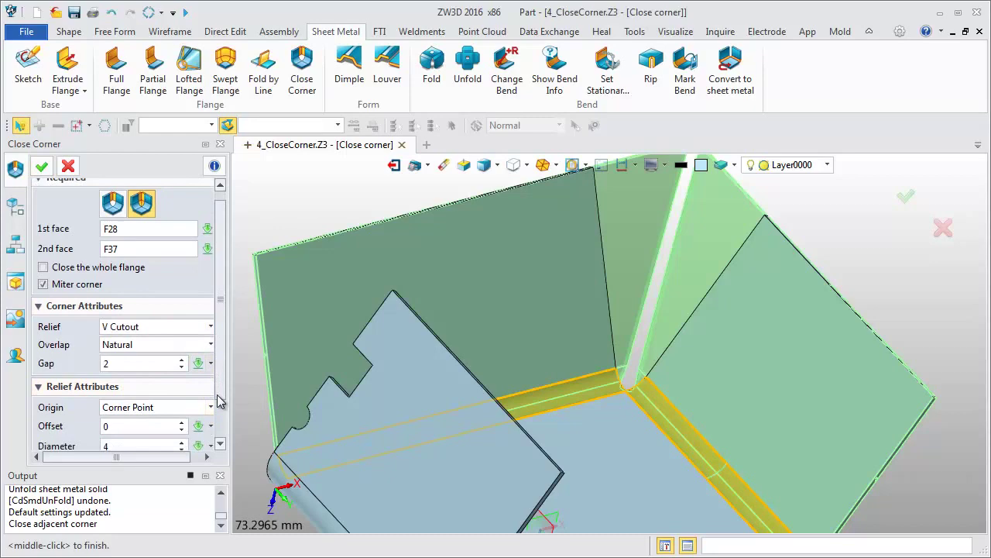
{"action": "left_click", "coordinate": [42, 166]}
{"action": "mouse_move", "coordinate": [620, 401]}
{"action": "middle_mouse_down"}
{"action": "mouse_move", "coordinate": [554, 438]}
{"action": "mouse_move", "coordinate": [708, 501]}
{"action": "middle_mouse_up"}
Start a new Close Corner on coplanar broken faces F75 and F48.
{"action": "scroll", "coordinate": [708, 501], "scroll_direction": "up", "scroll_amount": 3}
{"action": "scroll", "coordinate": [708, 504], "scroll_direction": "up", "scroll_amount": 3}
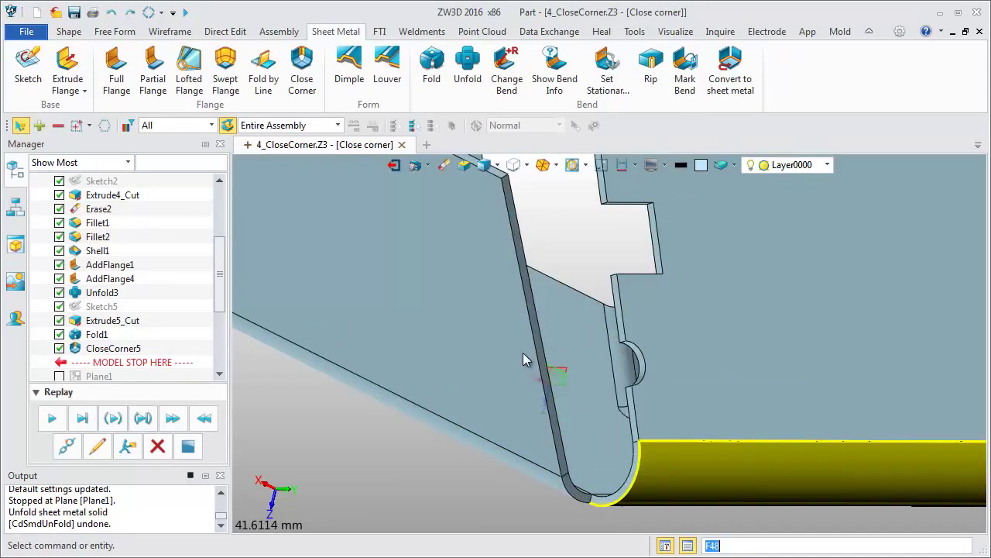
{"action": "left_click", "coordinate": [302, 68]}
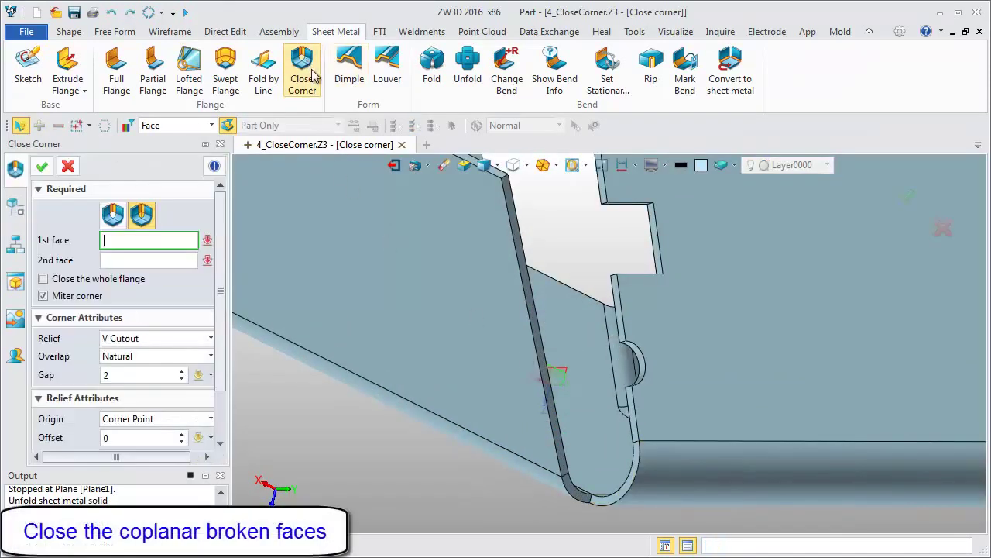
{"action": "left_click", "coordinate": [534, 484]}
{"action": "middle_click_drag", "start_coordinate": [535, 483], "coordinate": [541, 458]}
{"action": "left_click", "coordinate": [645, 345]}
{"action": "mouse_move", "coordinate": [657, 344]}
{"action": "middle_mouse_down"}
{"action": "mouse_move", "coordinate": [592, 428]}
{"action": "mouse_move", "coordinate": [633, 440]}
{"action": "middle_mouse_up"}
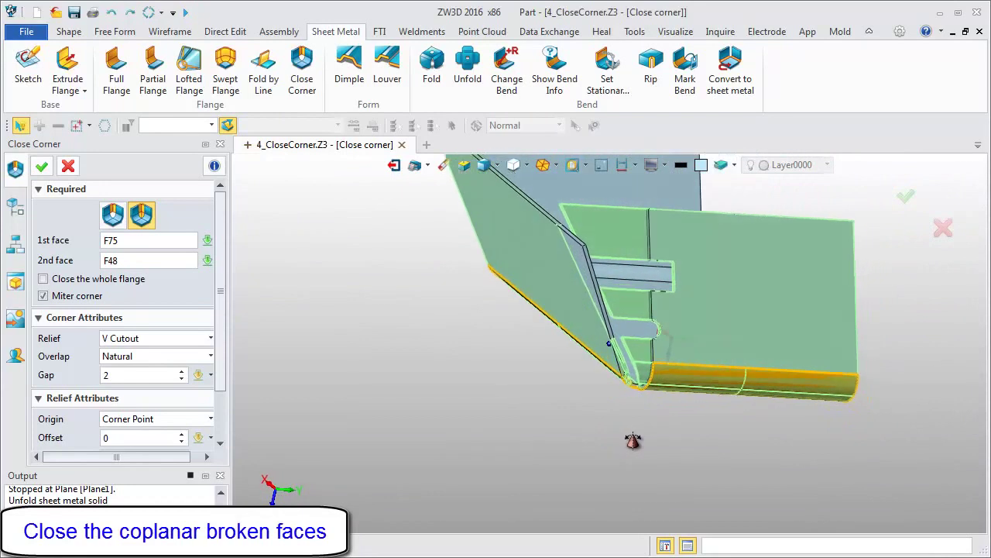
Set the relief to Closed with gap 0 and confirm CloseCorner6.
{"action": "left_click", "coordinate": [210, 338]}
{"action": "left_click", "coordinate": [188, 355]}
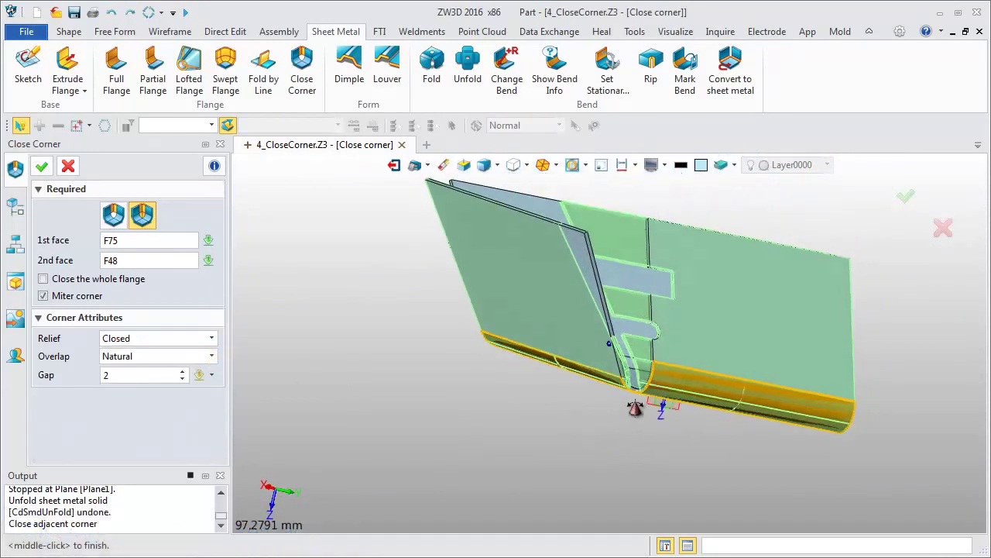
{"action": "left_click", "coordinate": [138, 375]}
{"action": "type", "text": "0"}
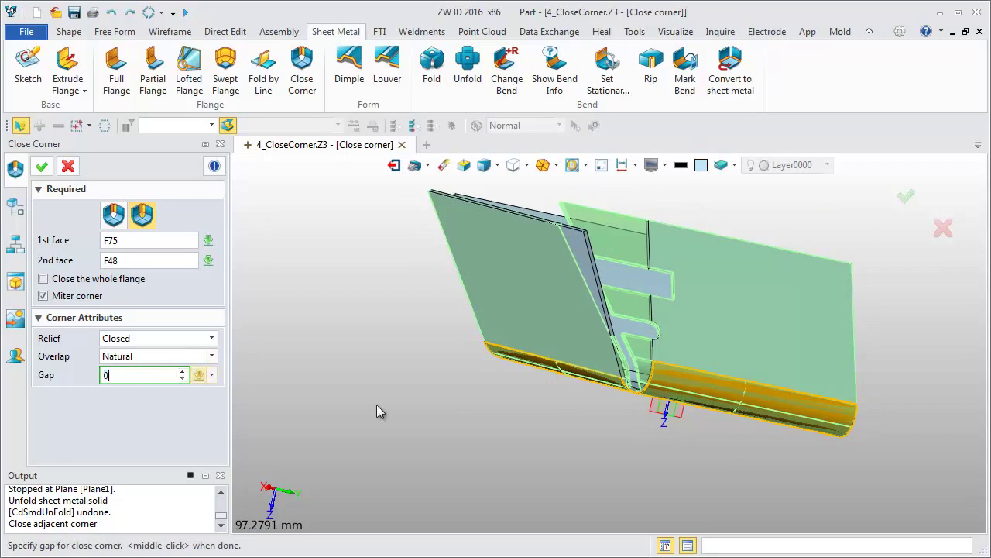
{"action": "scroll", "coordinate": [670, 420], "scroll_direction": "up", "scroll_amount": 3}
{"action": "scroll", "coordinate": [629, 409], "scroll_direction": "down", "scroll_amount": 2}
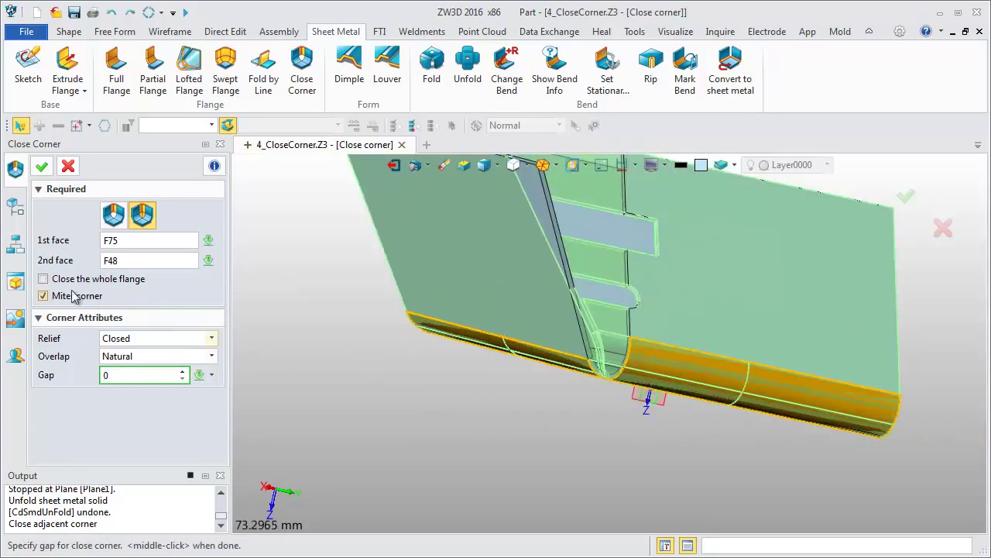
{"action": "left_click", "coordinate": [42, 166]}
{"action": "middle_click_drag", "start_coordinate": [491, 461], "coordinate": [368, 466]}
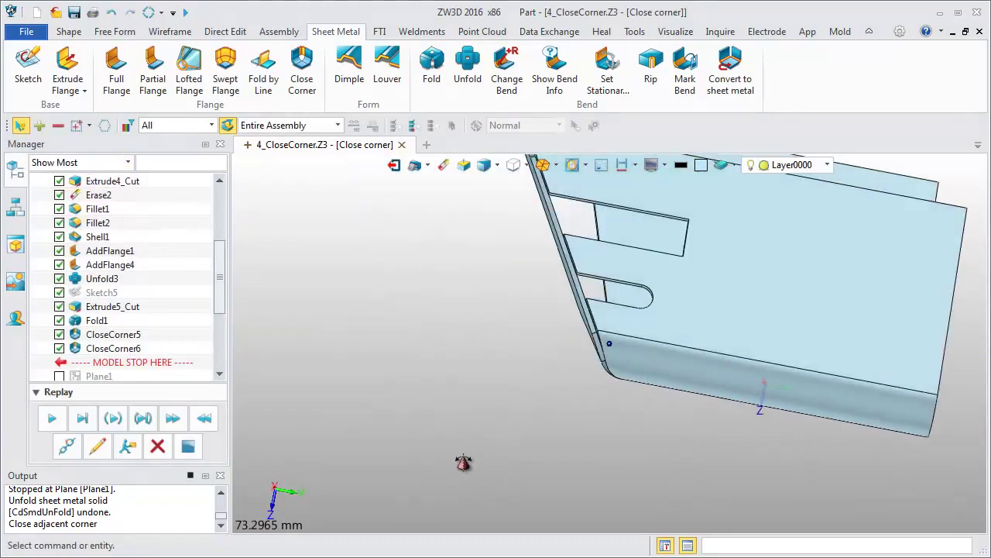
Close the corner between faces F28 and F57 with Close the whole flange ticked.
{"action": "scroll", "coordinate": [368, 465], "scroll_direction": "down", "scroll_amount": 4}
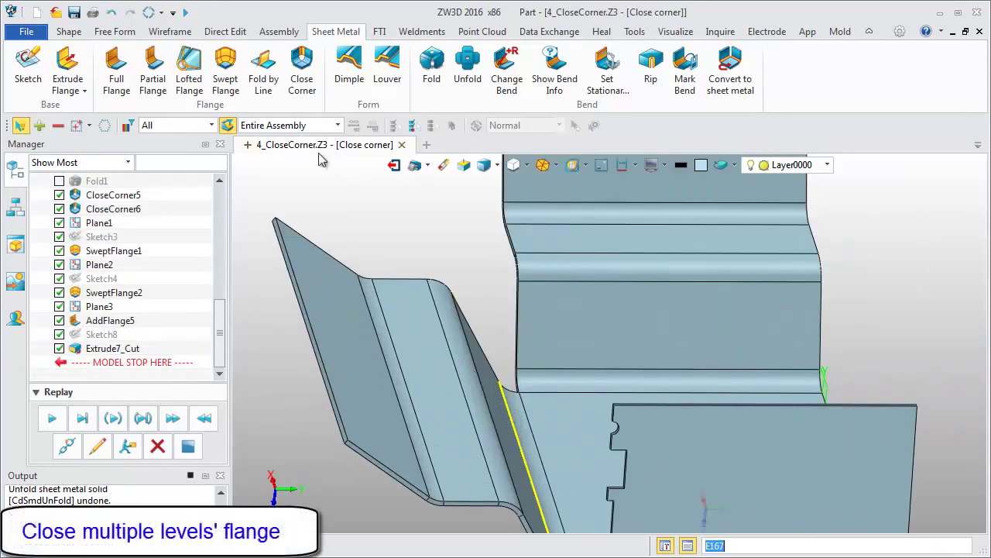
{"action": "left_click", "coordinate": [302, 68]}
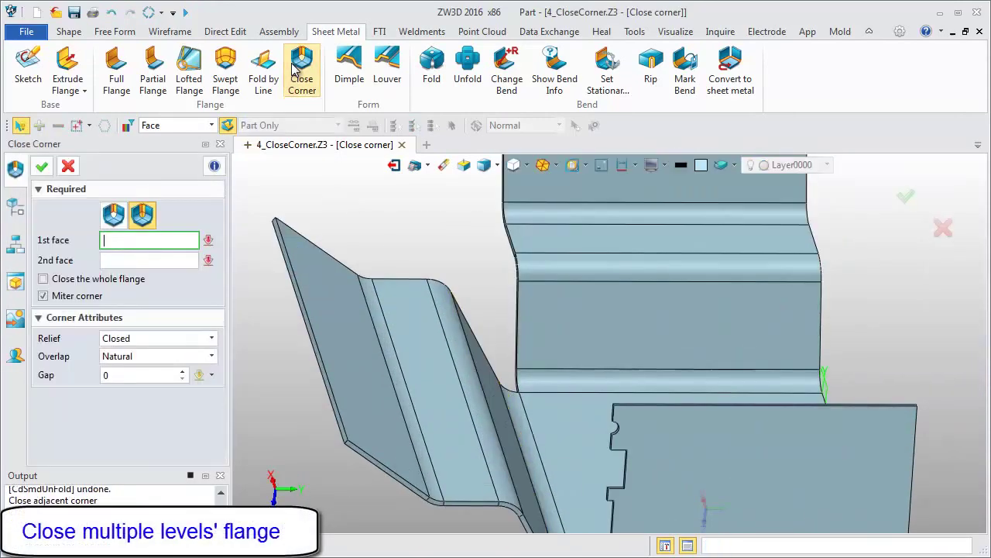
{"action": "left_click", "coordinate": [534, 377]}
{"action": "middle_click_drag", "start_coordinate": [534, 378], "coordinate": [531, 376]}
{"action": "left_click", "coordinate": [499, 410]}
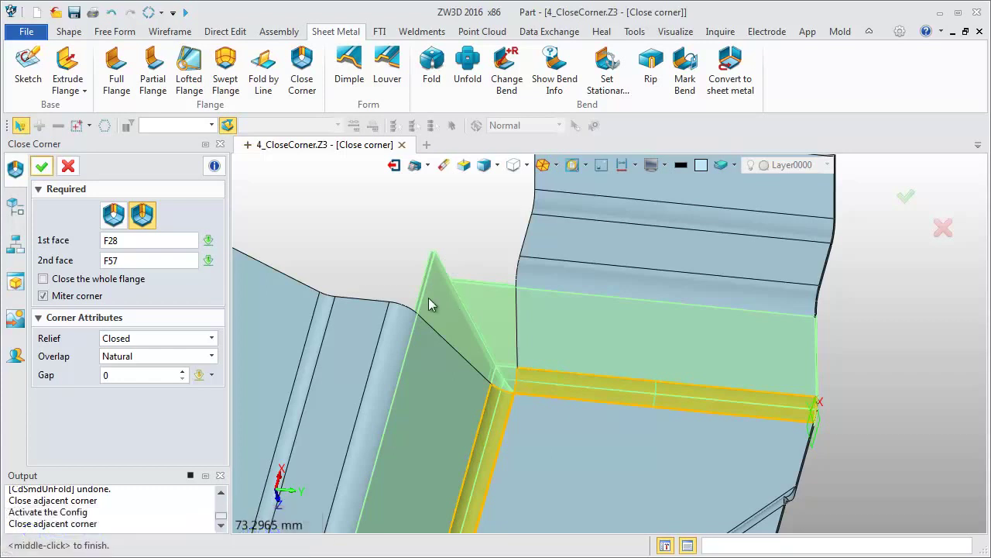
{"action": "left_click", "coordinate": [44, 278]}
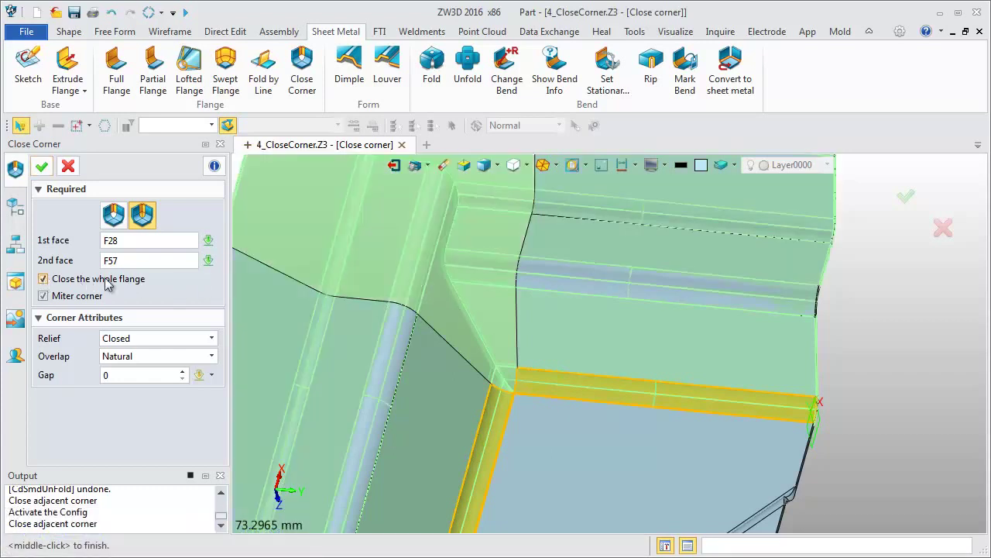
{"action": "scroll", "coordinate": [521, 278], "scroll_direction": "down", "scroll_amount": 5}
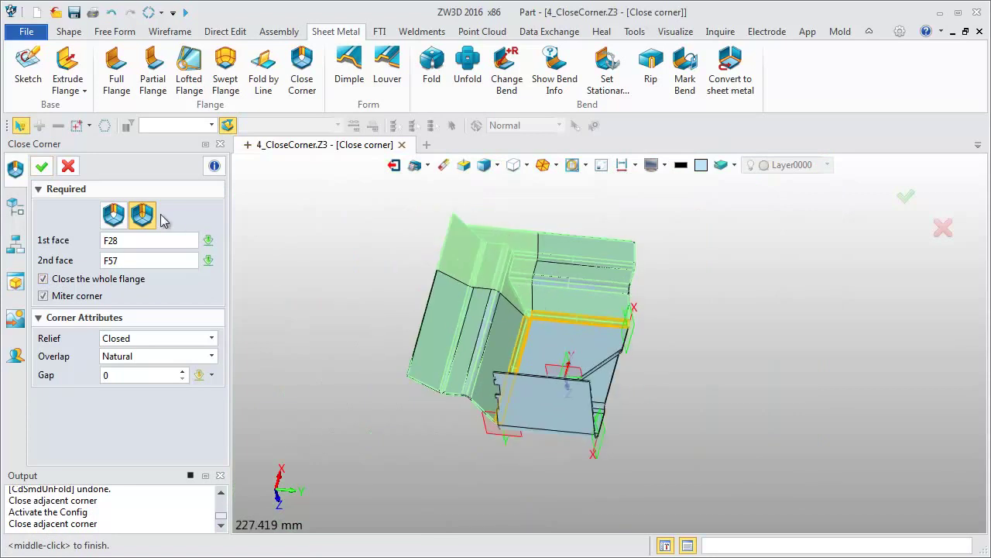
{"action": "left_click", "coordinate": [42, 165]}
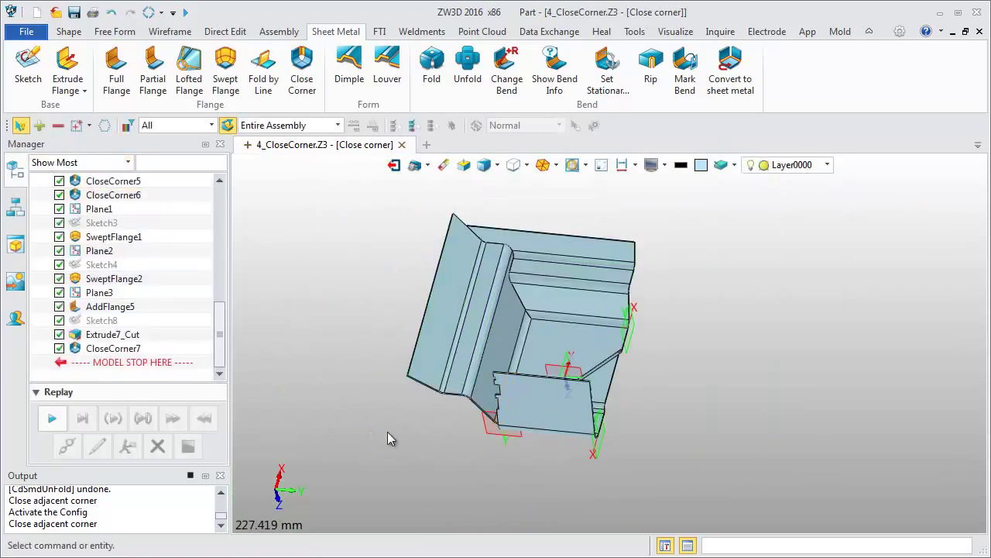
Start a close corner on the bottom bend, picking bend faces F87 and F106.
{"action": "mouse_move", "coordinate": [390, 439]}
{"action": "middle_mouse_down"}
{"action": "mouse_move", "coordinate": [411, 394]}
{"action": "mouse_move", "coordinate": [380, 407]}
{"action": "middle_mouse_up"}
{"action": "scroll", "coordinate": [540, 419], "scroll_direction": "up", "scroll_amount": 3}
{"action": "left_click", "coordinate": [302, 71]}
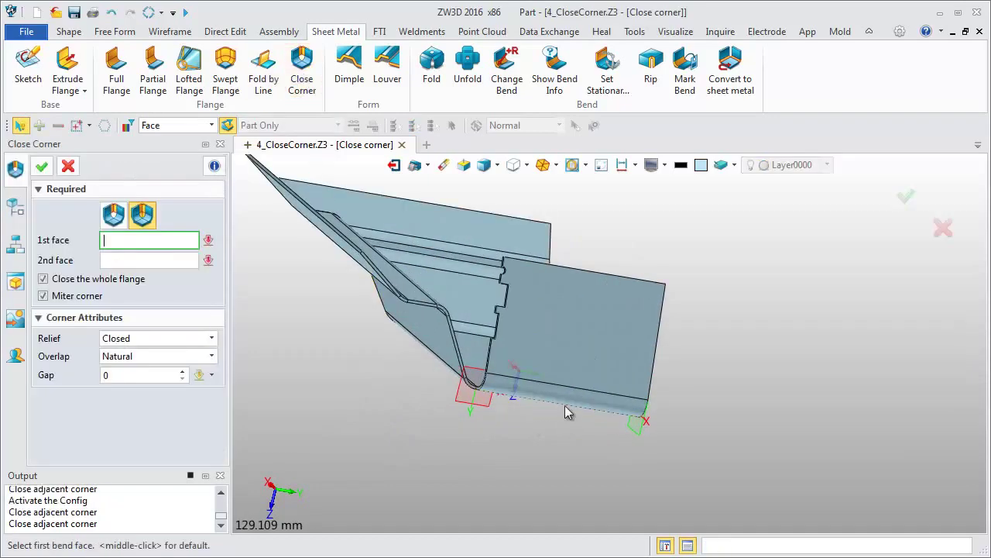
{"action": "left_click", "coordinate": [519, 391]}
{"action": "middle_click_drag", "start_coordinate": [519, 391], "coordinate": [550, 356]}
{"action": "scroll", "coordinate": [568, 336], "scroll_direction": "up", "scroll_amount": 5}
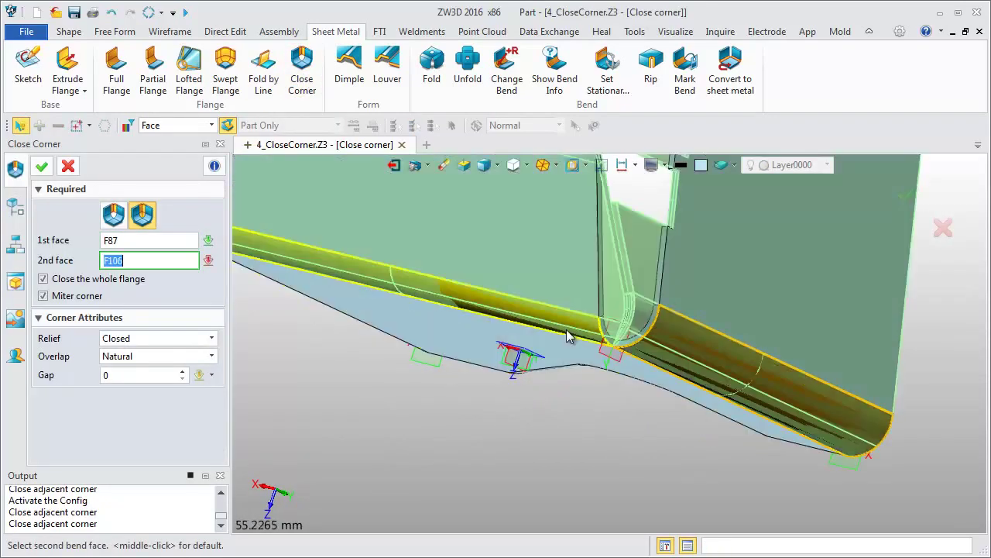
{"action": "left_click", "coordinate": [568, 335]}
Keep whole-flange closure, set the corner gap to 5, and confirm CloseCorner8.
{"action": "scroll", "coordinate": [555, 391], "scroll_direction": "down", "scroll_amount": 4}
{"action": "middle_click_drag", "start_coordinate": [549, 424], "coordinate": [448, 439]}
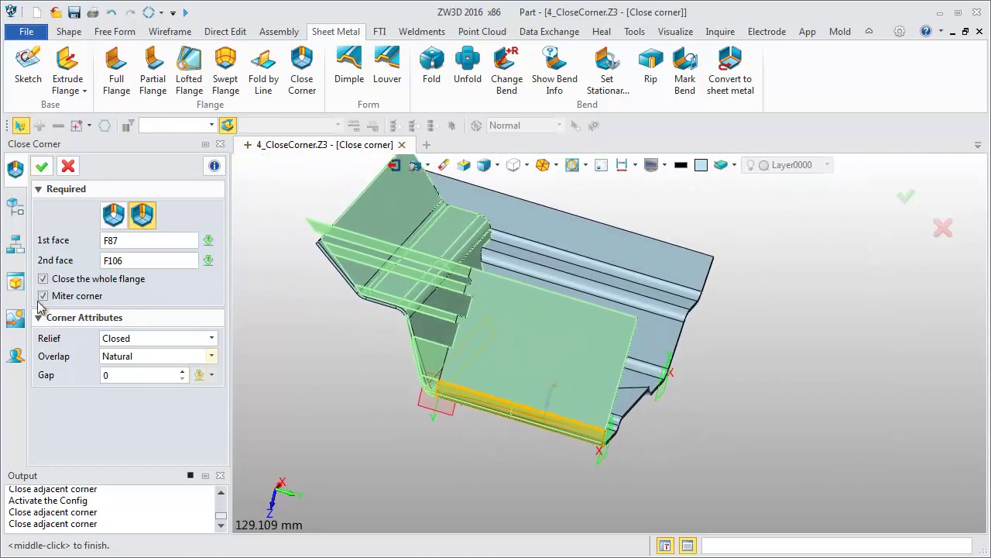
{"action": "left_click", "coordinate": [43, 280]}
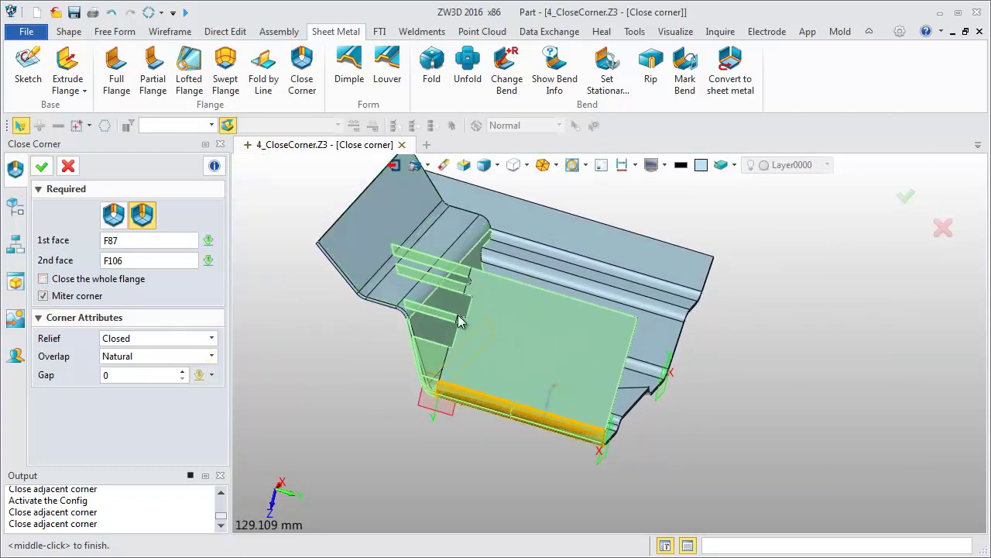
{"action": "left_click", "coordinate": [45, 280]}
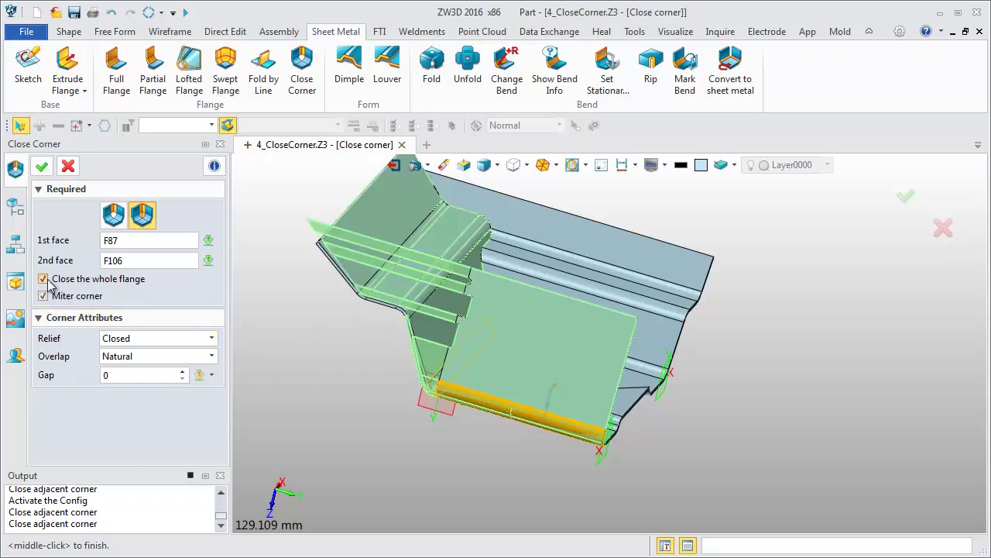
{"action": "left_click", "coordinate": [119, 373]}
{"action": "key", "text": "BackSpace"}
{"action": "type", "text": "5"}
{"action": "key", "text": "Return"}
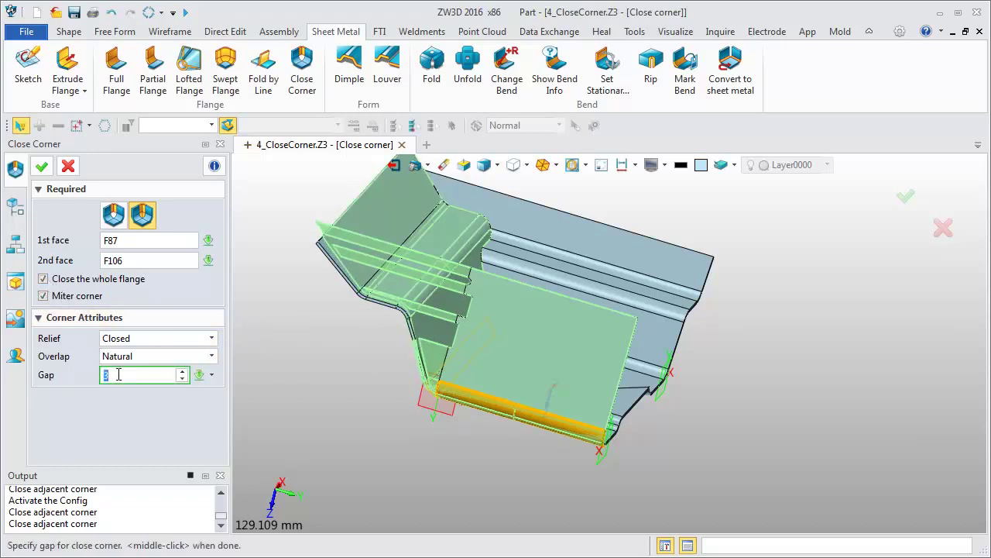
{"action": "left_click", "coordinate": [42, 166]}
{"action": "mouse_move", "coordinate": [394, 467]}
{"action": "middle_mouse_down"}
{"action": "mouse_move", "coordinate": [413, 460]}
{"action": "mouse_move", "coordinate": [321, 477]}
{"action": "middle_mouse_up"}
Unfold the whole part as the shape, creating Unfold5, and inspect the flat pattern.
{"action": "left_click", "coordinate": [469, 74]}
{"action": "left_click", "coordinate": [479, 378]}
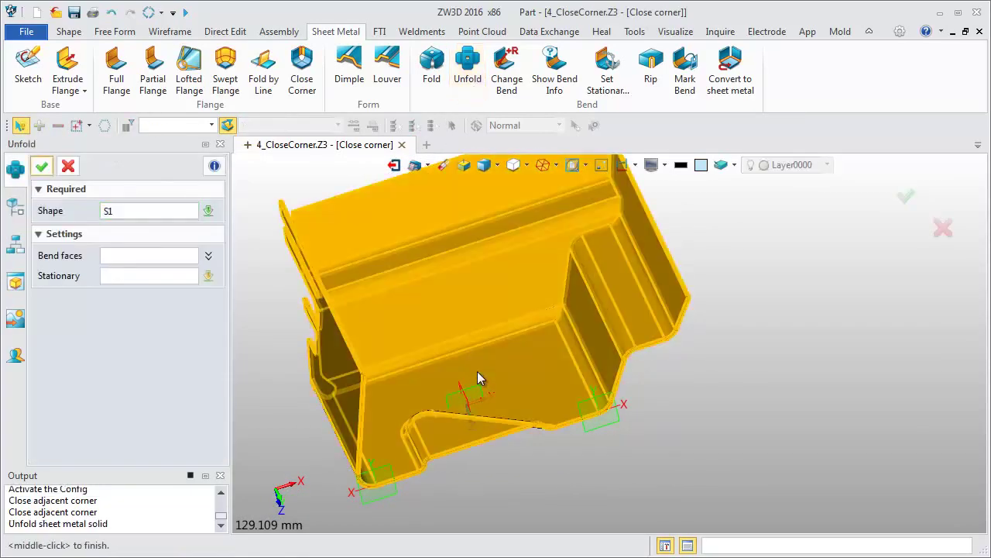
{"action": "left_click", "coordinate": [42, 166]}
{"action": "mouse_move", "coordinate": [596, 410]}
{"action": "middle_mouse_down"}
{"action": "mouse_move", "coordinate": [533, 407]}
{"action": "mouse_move", "coordinate": [568, 409]}
{"action": "middle_mouse_up"}
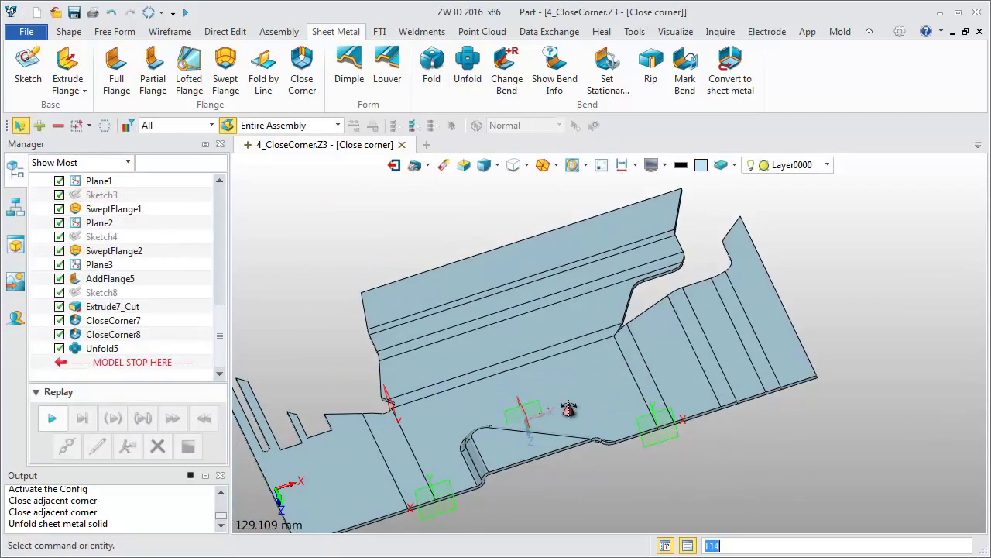